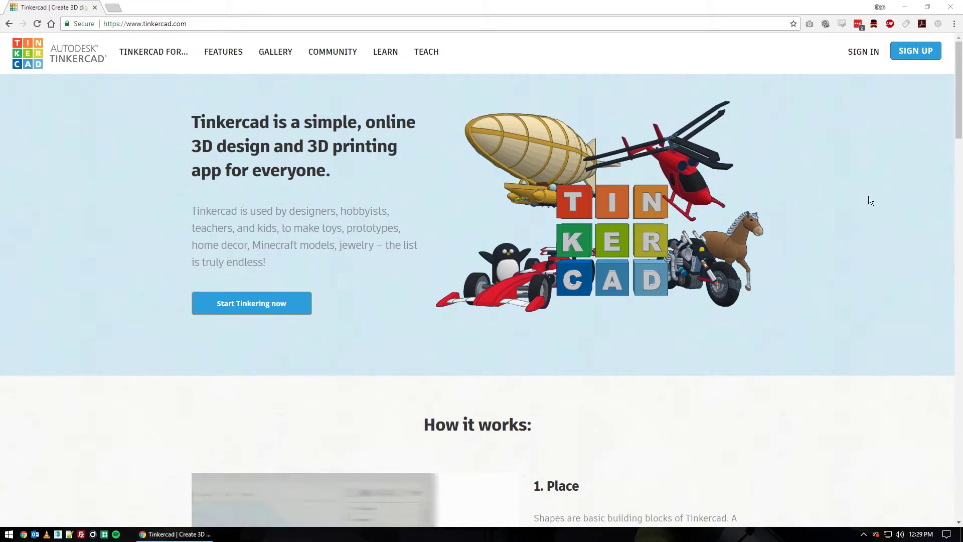
Sign in to Tinkercad with a Google account to open a new blank design
click(868, 55)
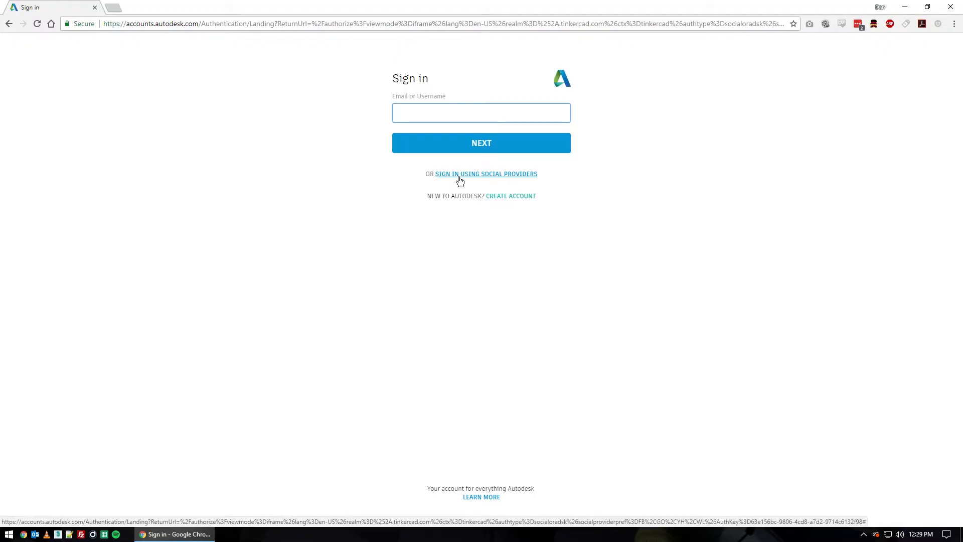
click(492, 176)
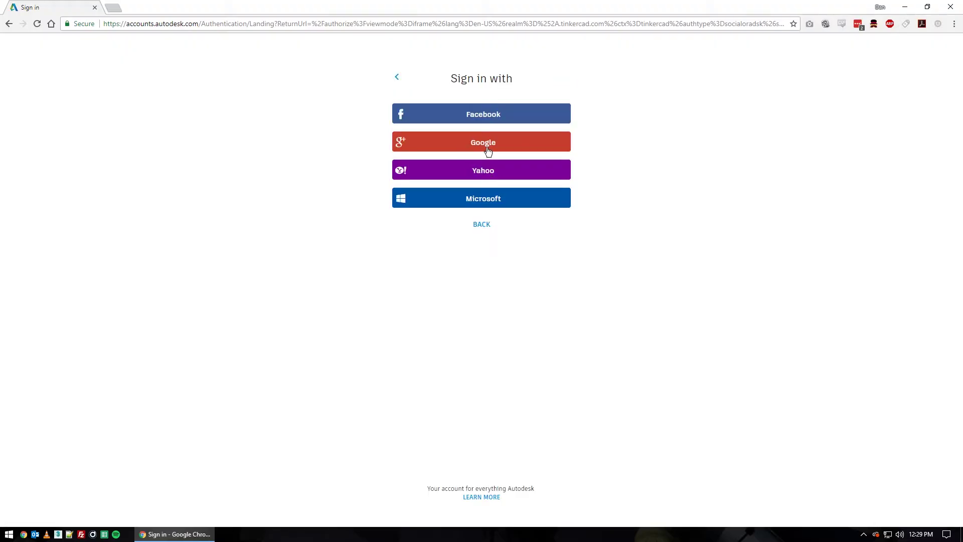
click(490, 150)
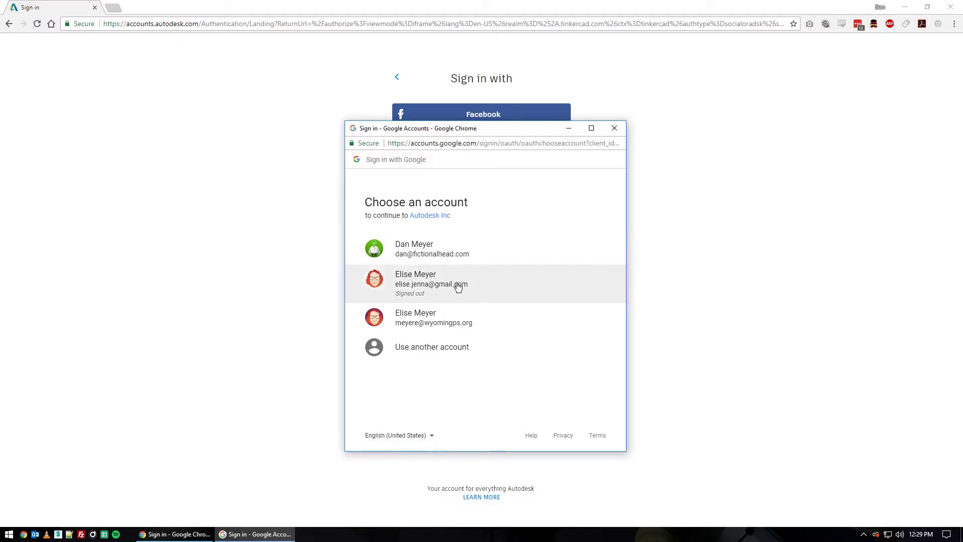
click(449, 313)
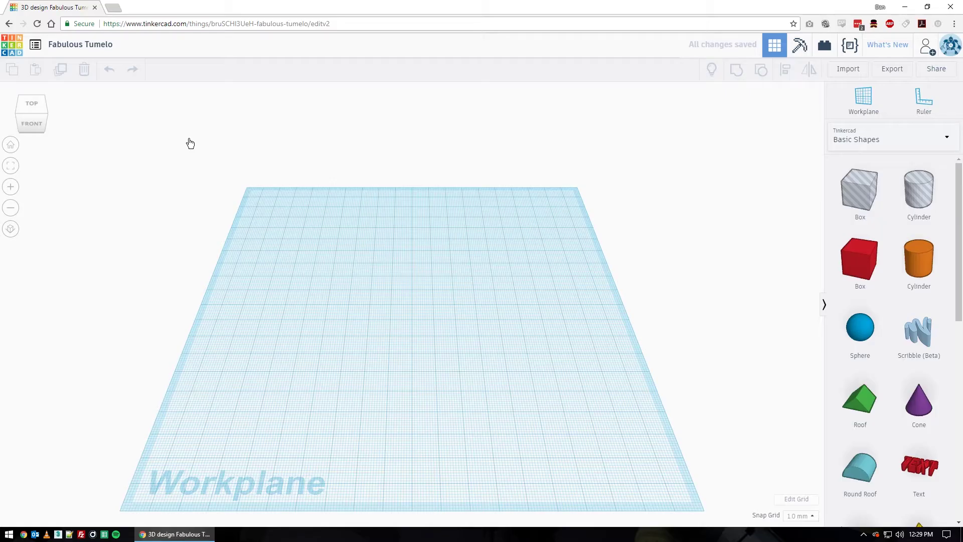
Rename the design from 'Fabulous Tumelo' to 'Minion'
click(85, 45)
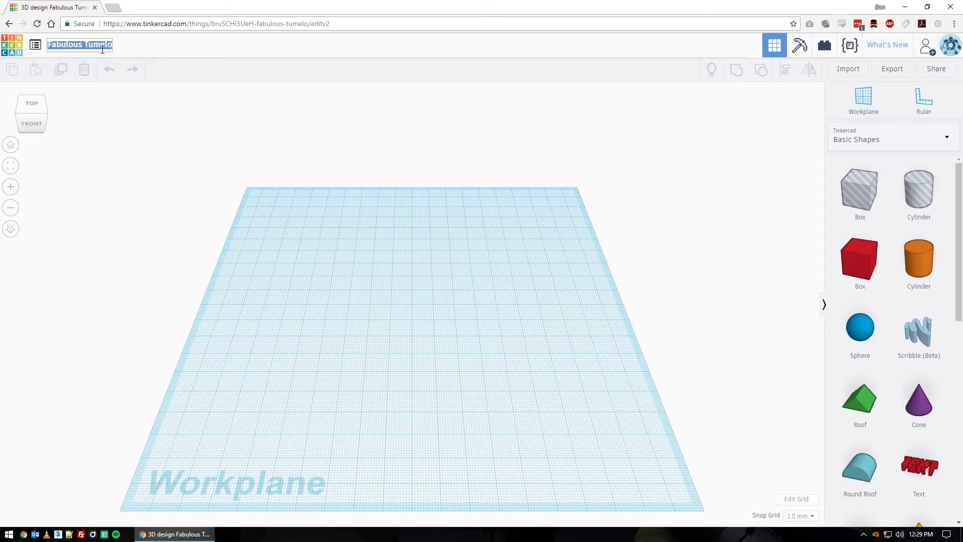
text(Minion)
key(Return)
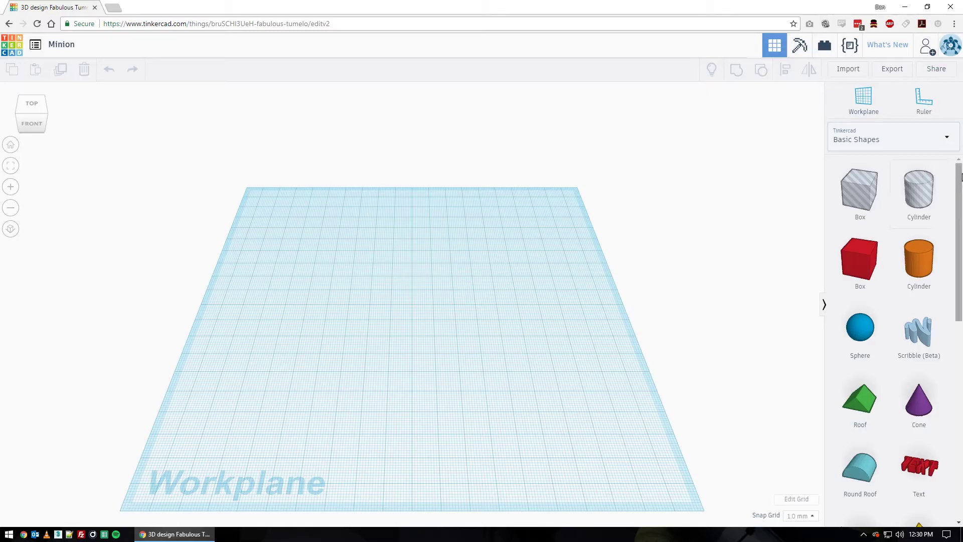
Place a Half Sphere on the workplane and stretch it into an egg 20.00 mm high
drag(960, 178, 962, 273)
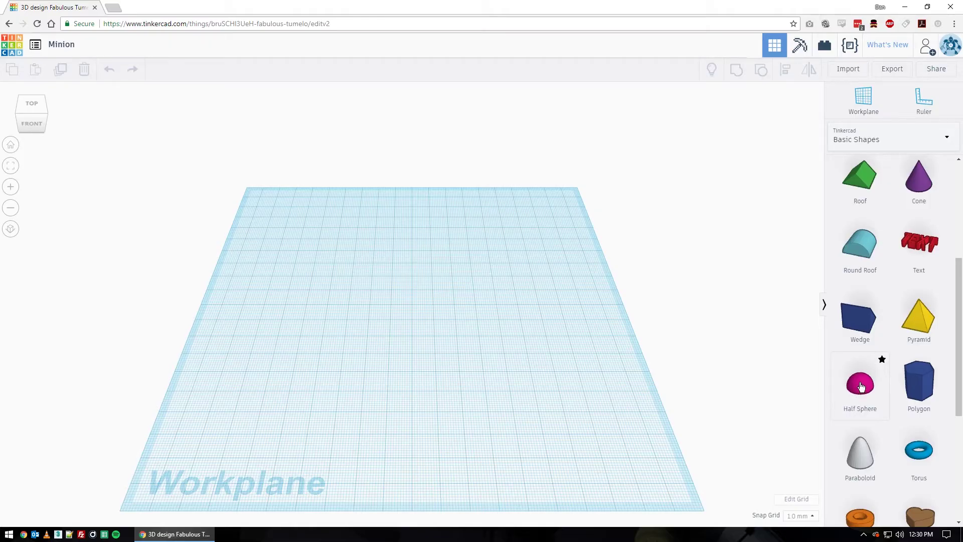
drag(860, 387, 603, 333)
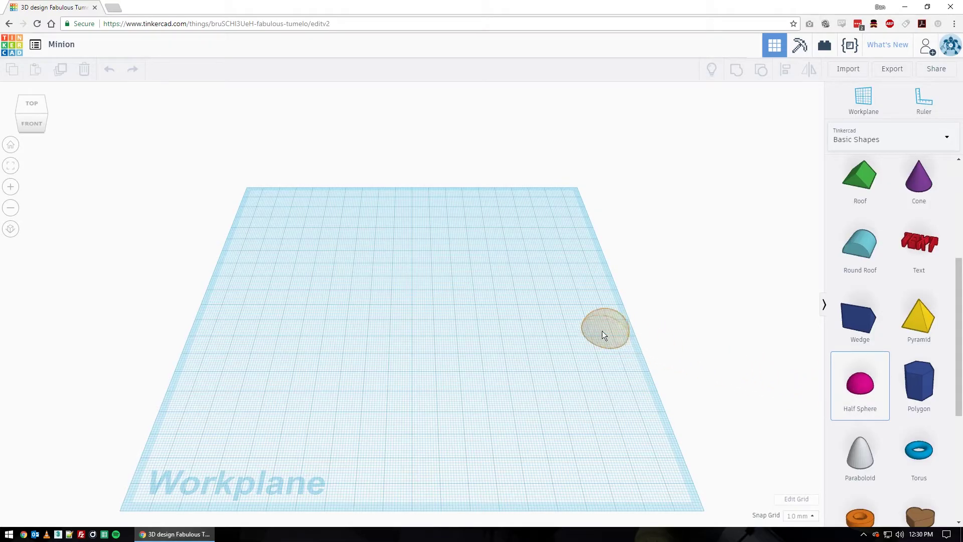
drag(442, 296, 441, 297)
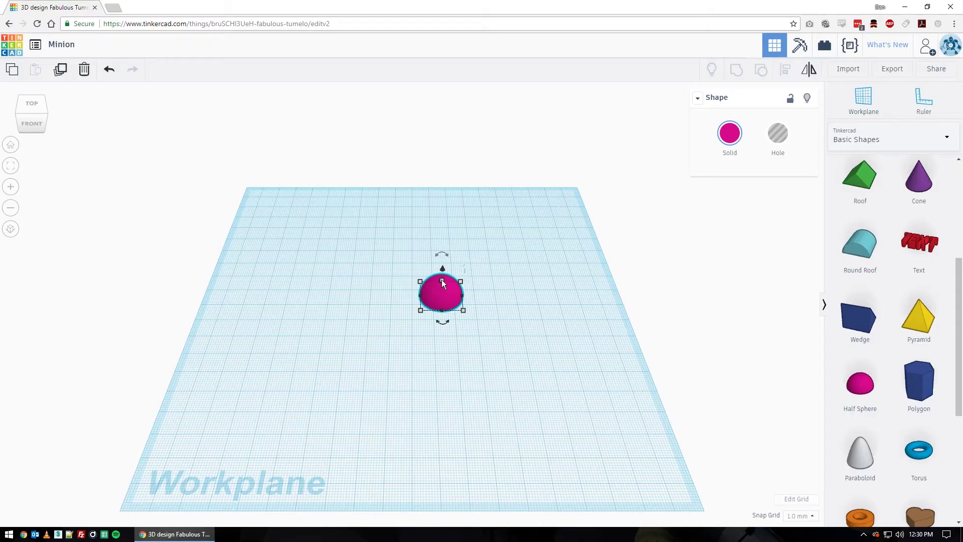
drag(442, 282, 443, 269)
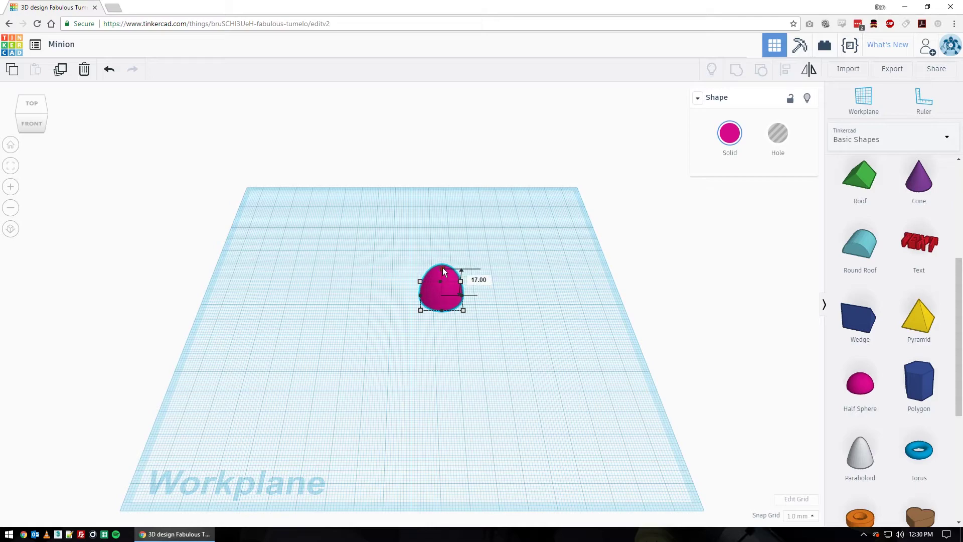
drag(443, 268, 443, 262)
mouse_move(443, 264)
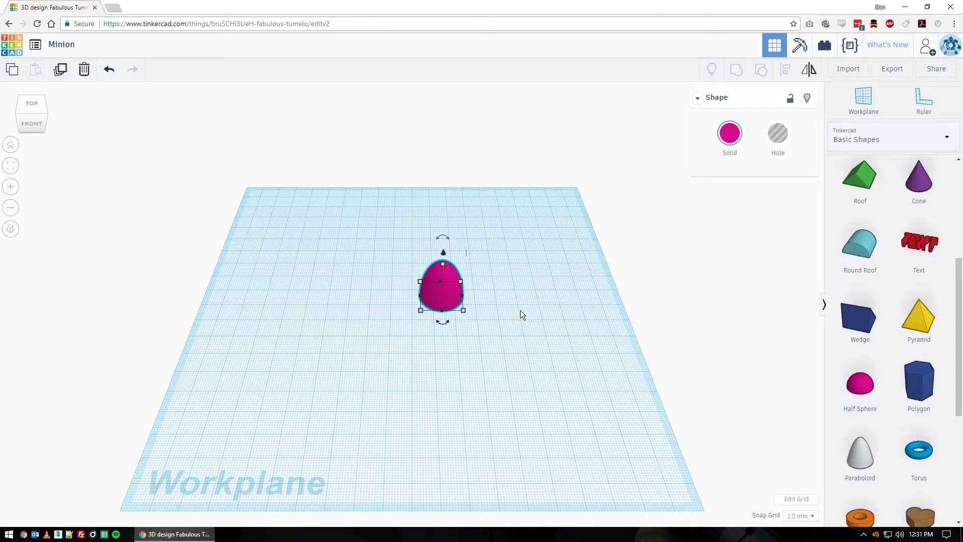
Lift the egg 3 mm above the workplane
click(444, 252)
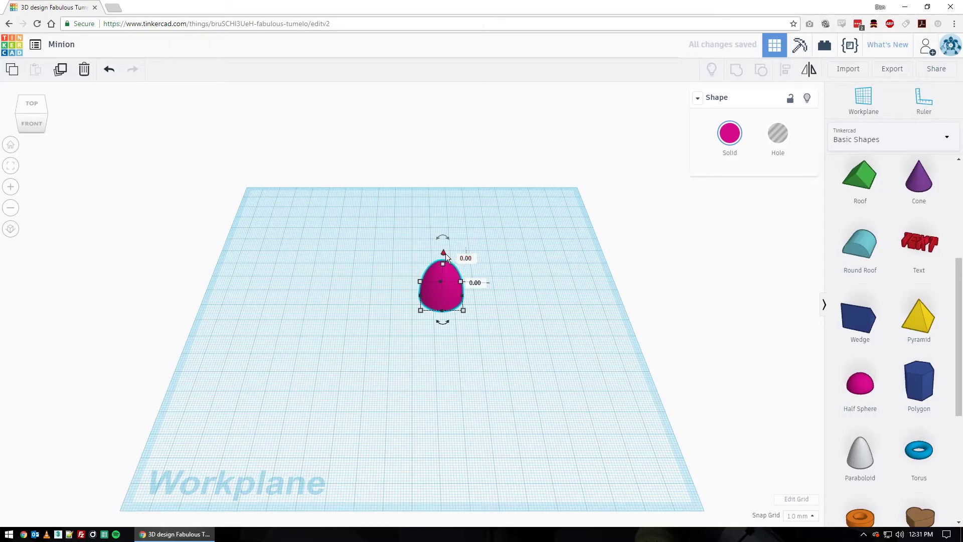
drag(444, 254, 445, 216)
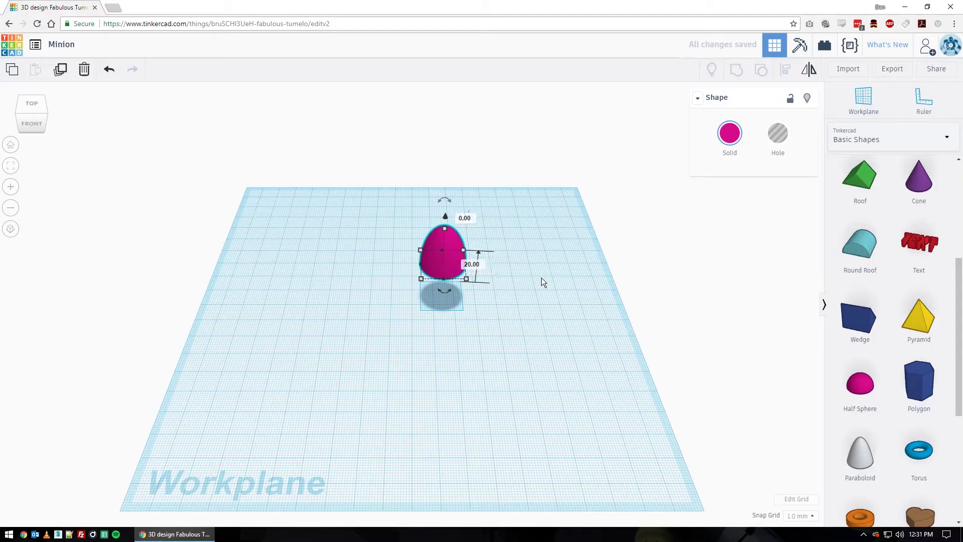
right_drag(538, 280, 519, 249)
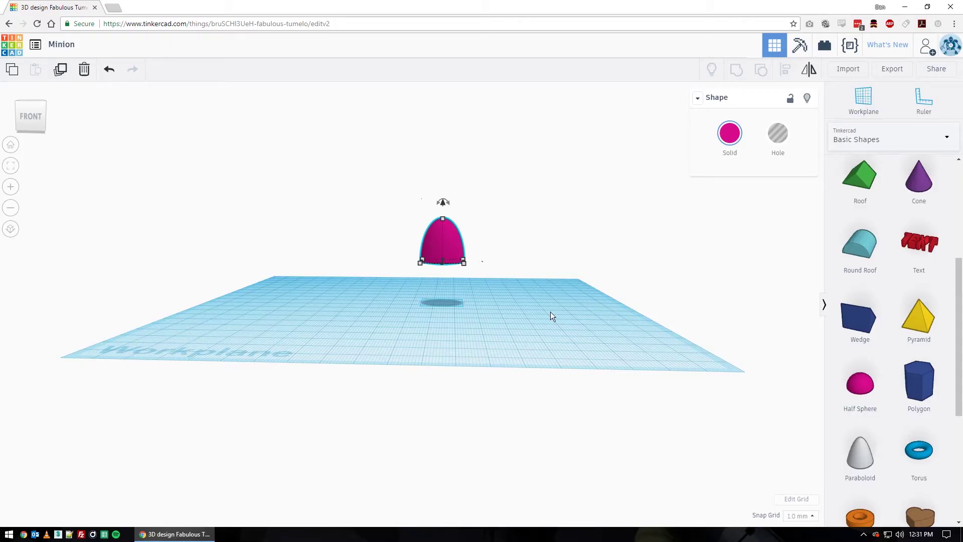
click(529, 304)
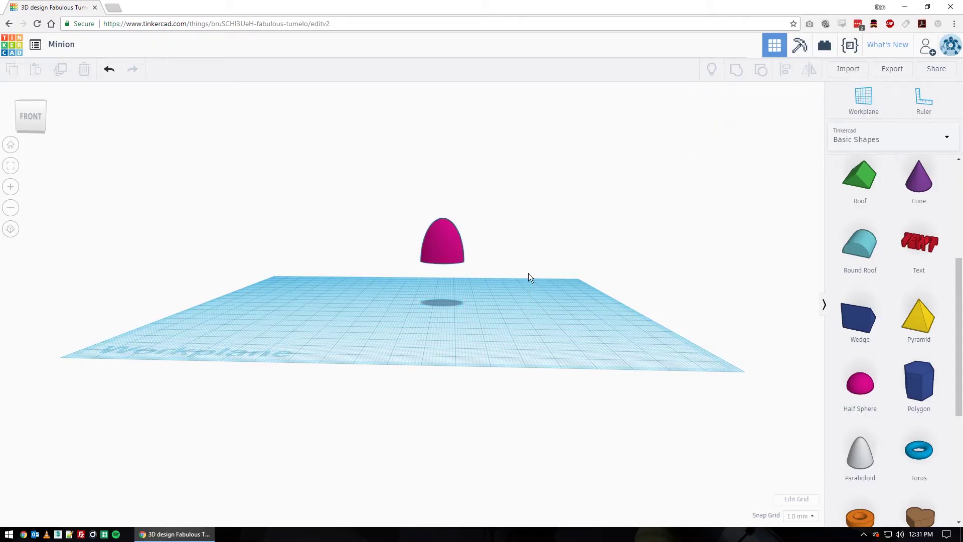
right_drag(529, 273, 535, 298)
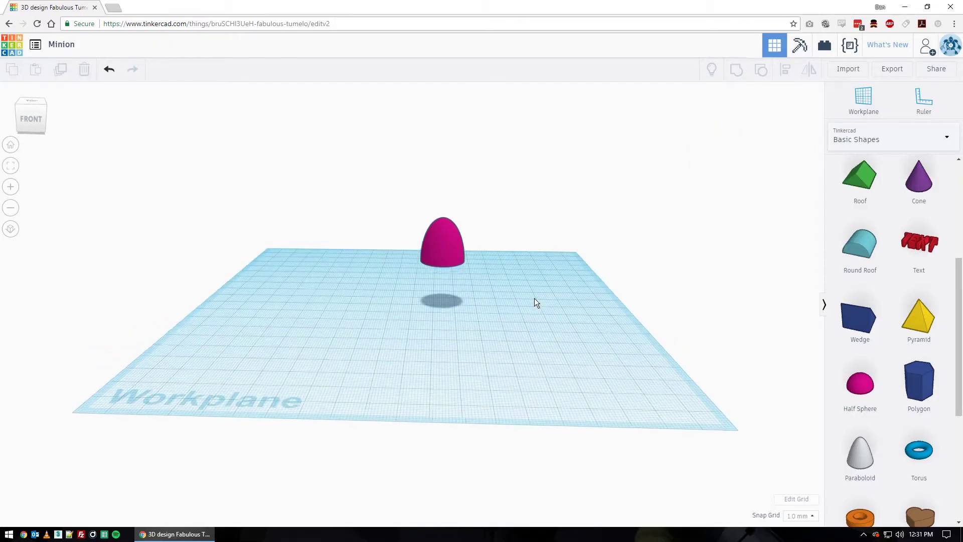
Colour the egg yellow
click(461, 258)
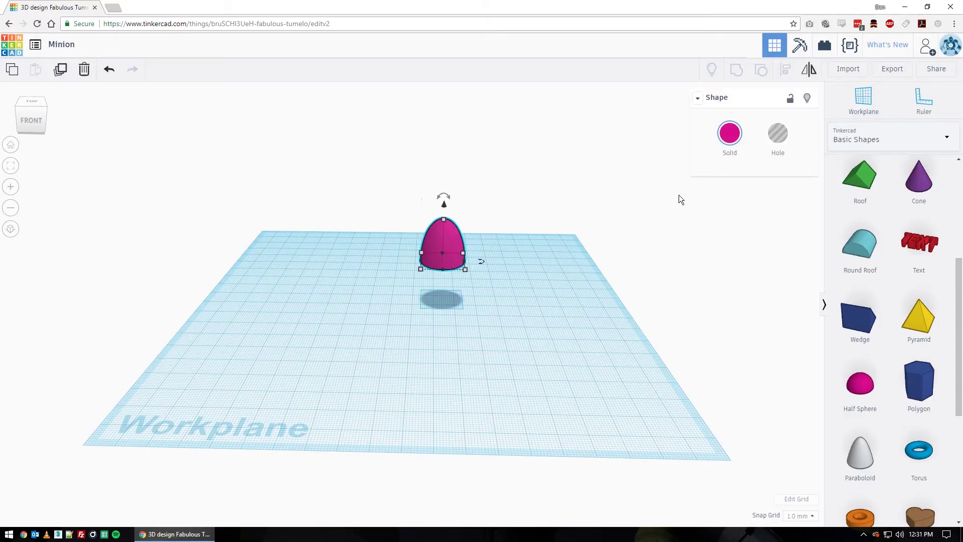
click(730, 141)
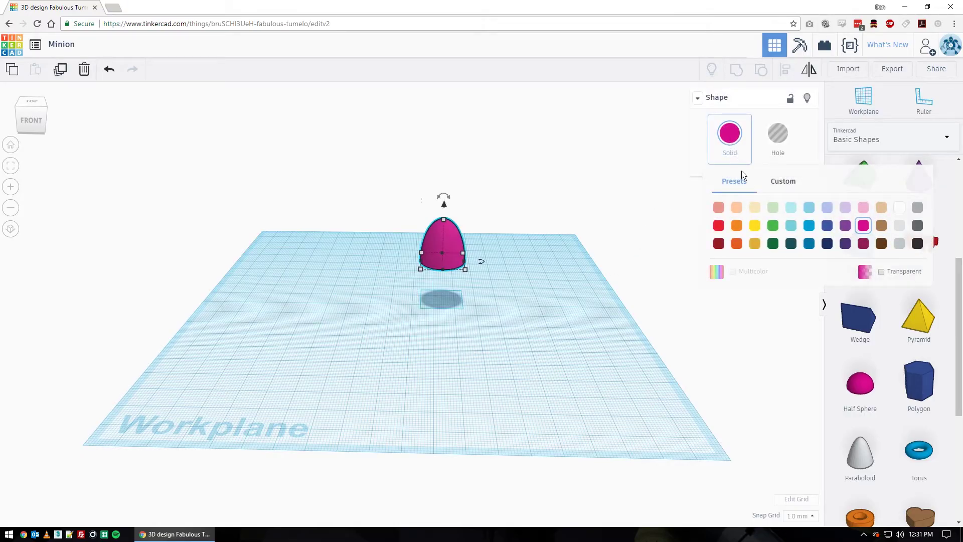
click(755, 227)
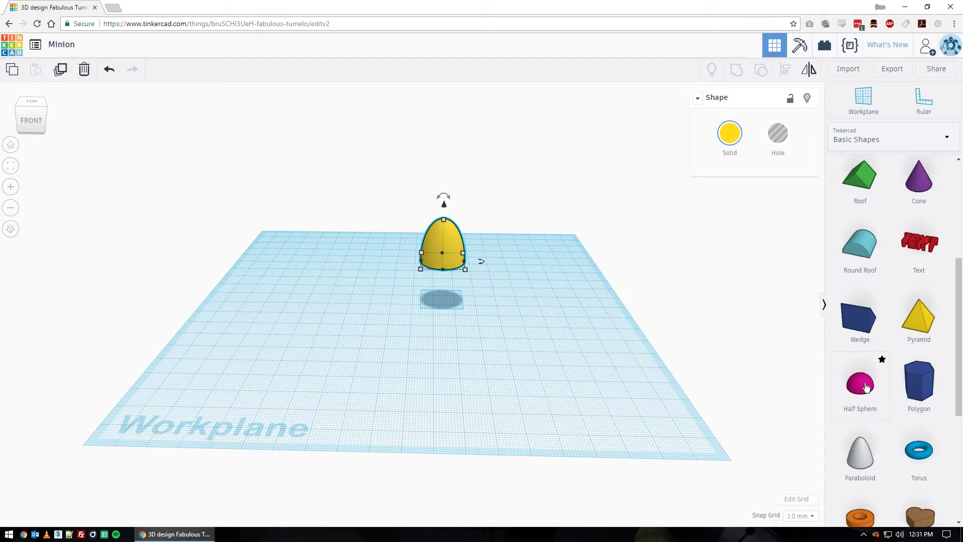
Place a second Half Sphere on the workplane in front of and right of the egg
drag(869, 386, 502, 331)
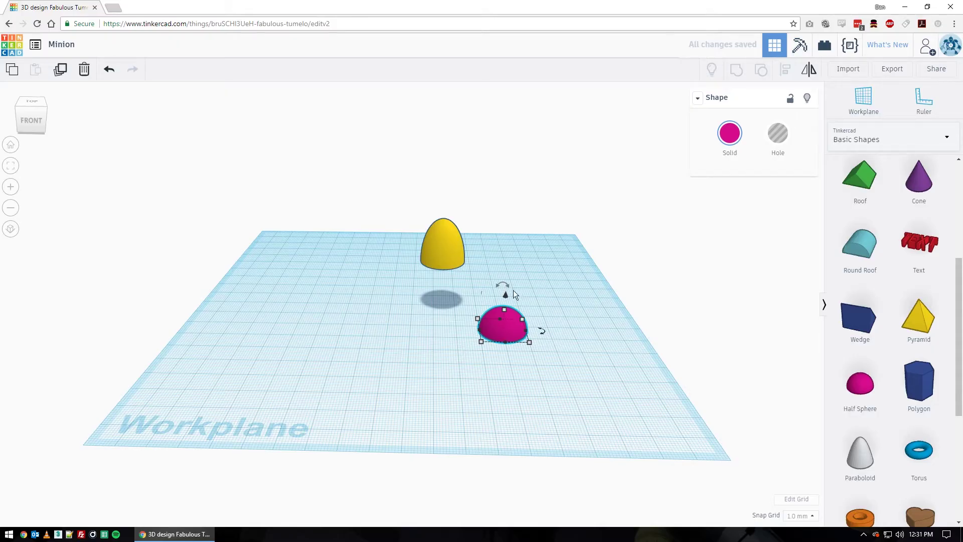
drag(505, 287, 500, 288)
click(11, 145)
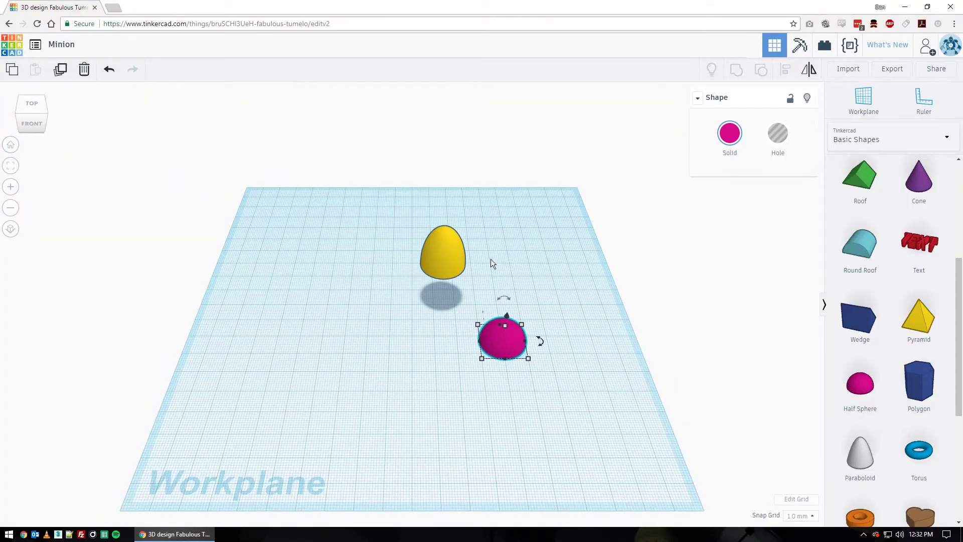
right_drag(490, 259, 787, 287)
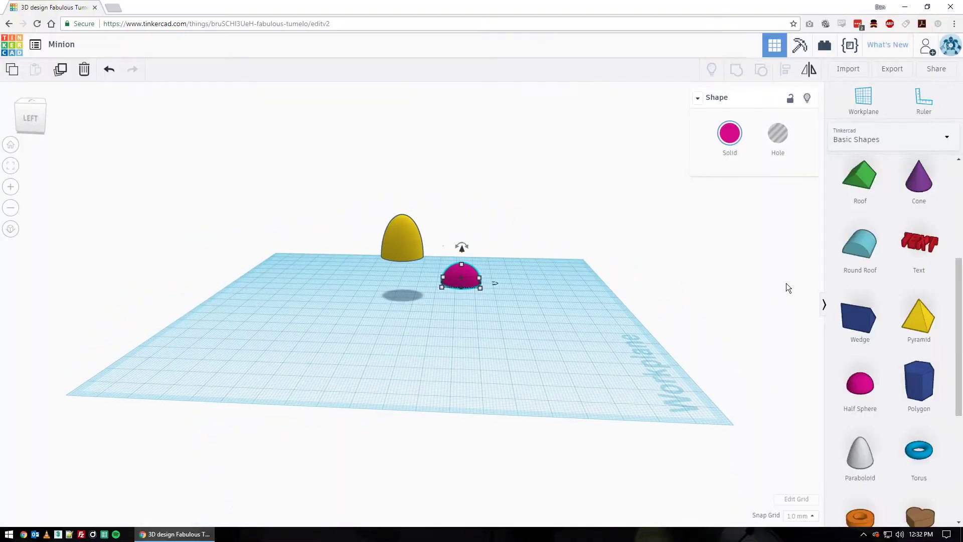
click(16, 148)
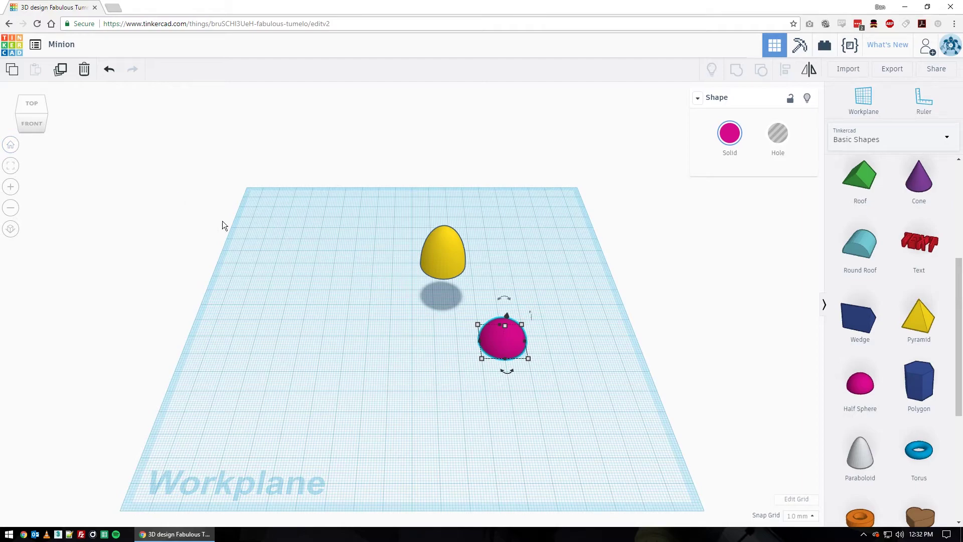
Rotate the new half sphere 180° so it sits upside down
mouse_move(504, 300)
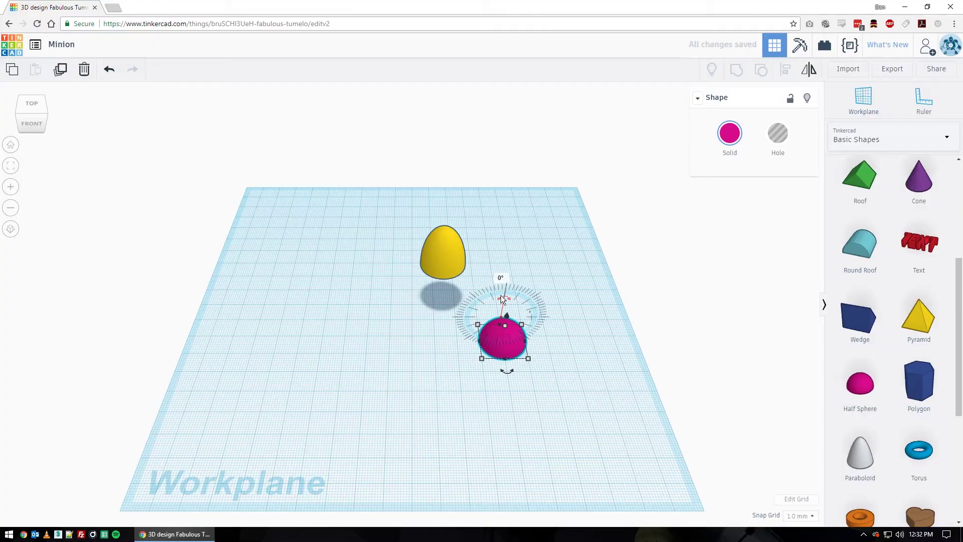
click(504, 278)
key(Return)
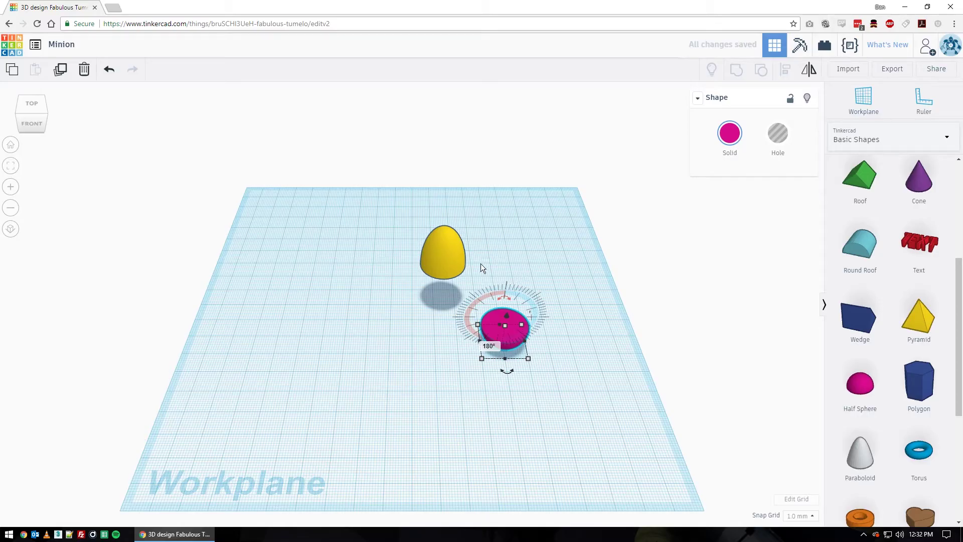
click(110, 69)
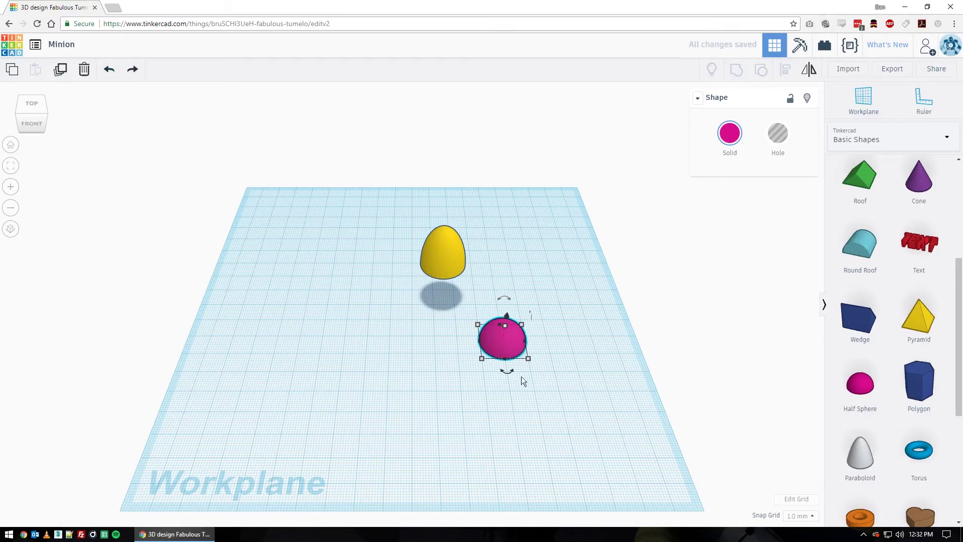
mouse_move(508, 296)
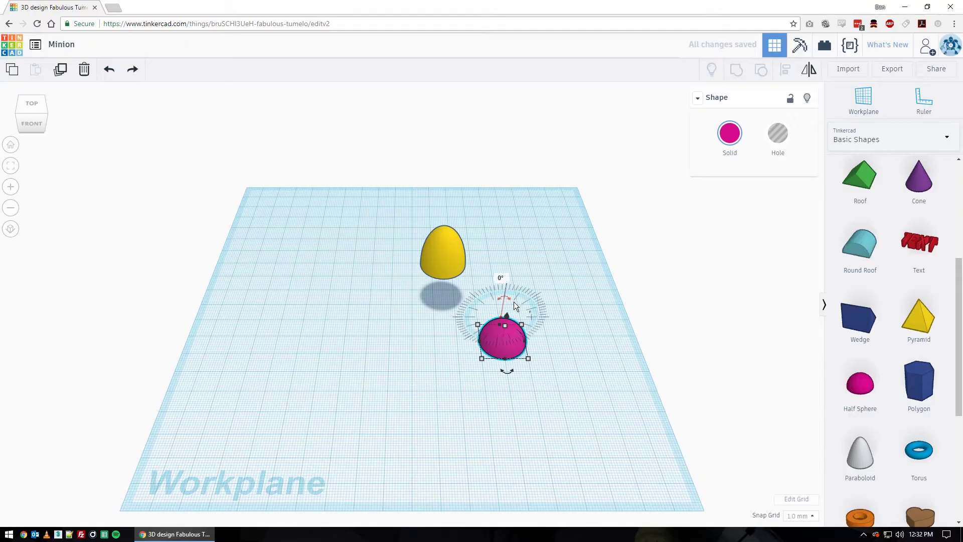
click(506, 297)
click(501, 279)
text(180)
key(Return)
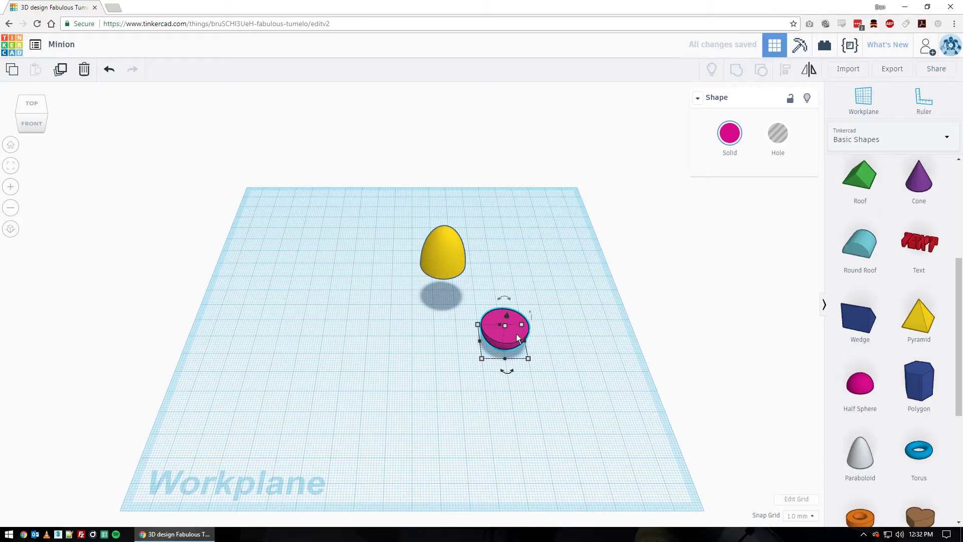
Move the upside-down half sphere directly under the yellow egg
drag(517, 335, 450, 291)
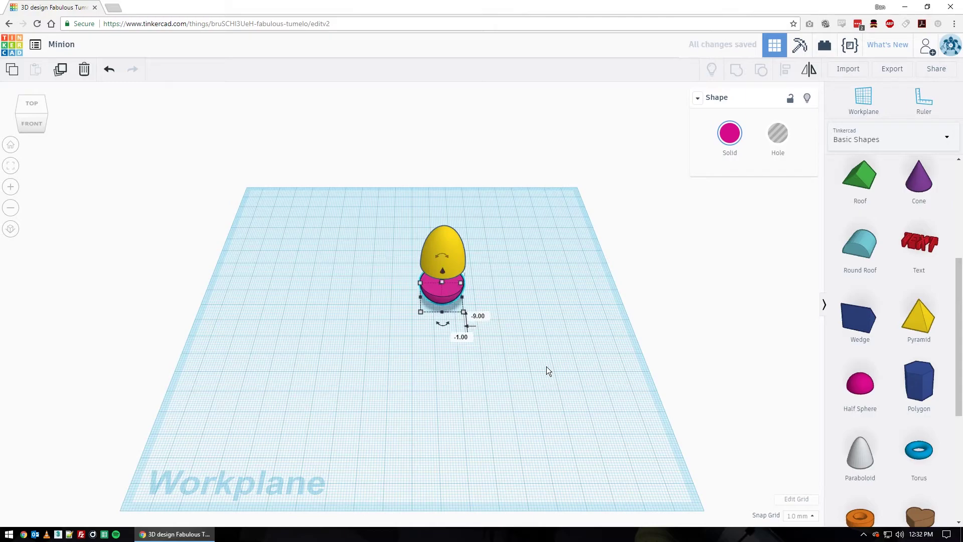
right_drag(547, 367, 540, 308)
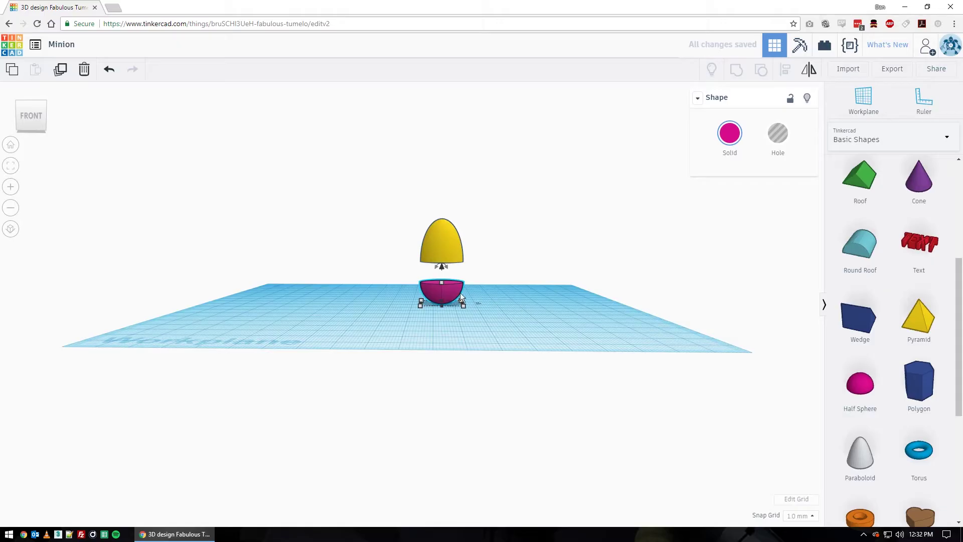
drag(460, 296, 454, 291)
Set the half sphere's height to 15 mm
click(442, 285)
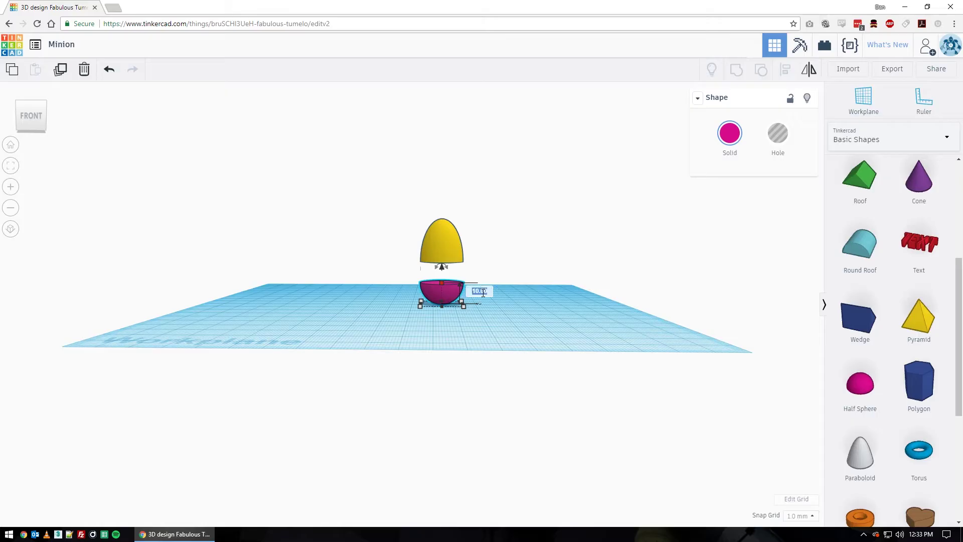
text(15)
key(Return)
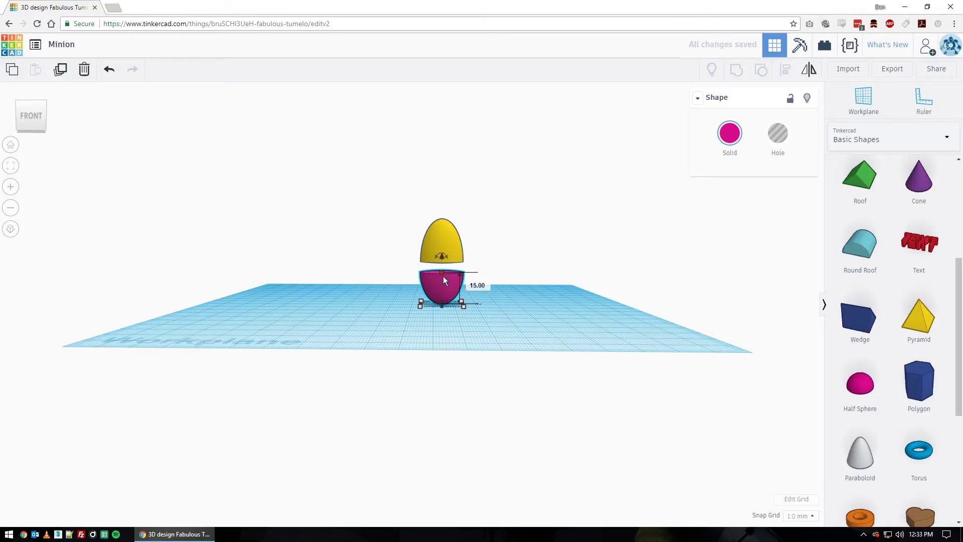
mouse_move(441, 272)
mouse_down()
mouse_move(442, 286)
mouse_move(441, 272)
mouse_up()
mouse_move(556, 315)
right_down()
mouse_move(392, 316)
mouse_move(278, 302)
mouse_move(534, 326)
mouse_move(595, 311)
mouse_move(591, 302)
mouse_move(615, 306)
mouse_move(363, 305)
mouse_move(510, 320)
mouse_move(555, 321)
mouse_move(553, 312)
right_up()
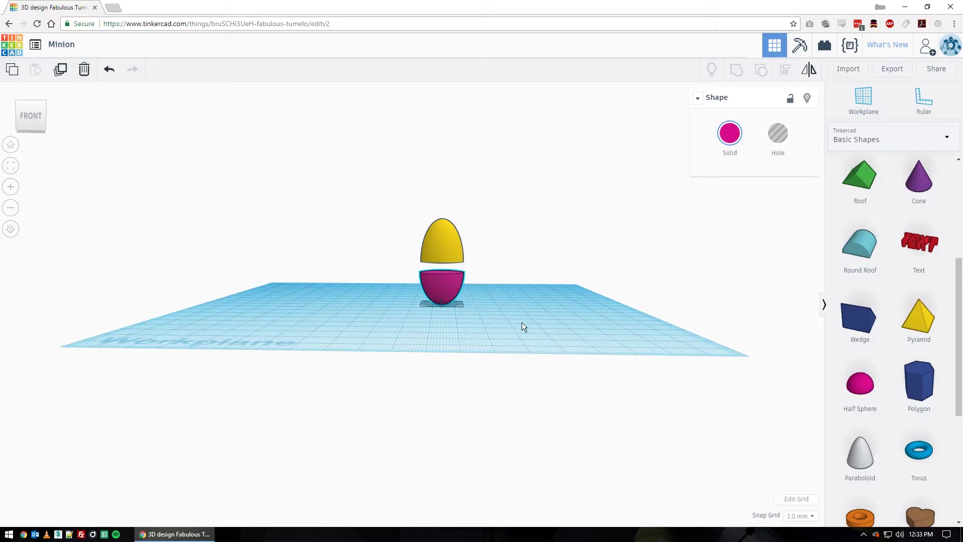
Raise the pink half sphere up against the egg's base
mouse_move(522, 322)
right_down()
mouse_move(459, 340)
mouse_move(525, 323)
right_up()
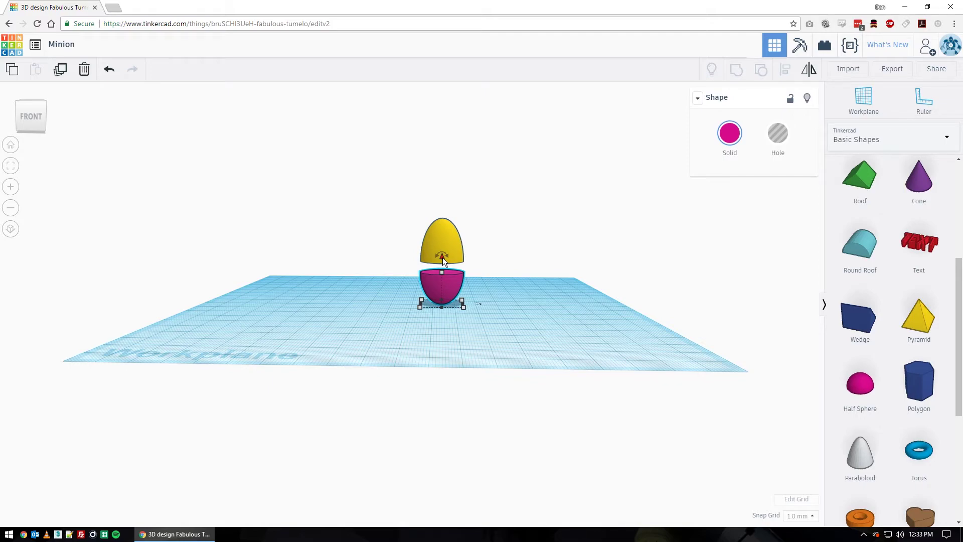
drag(443, 257, 442, 258)
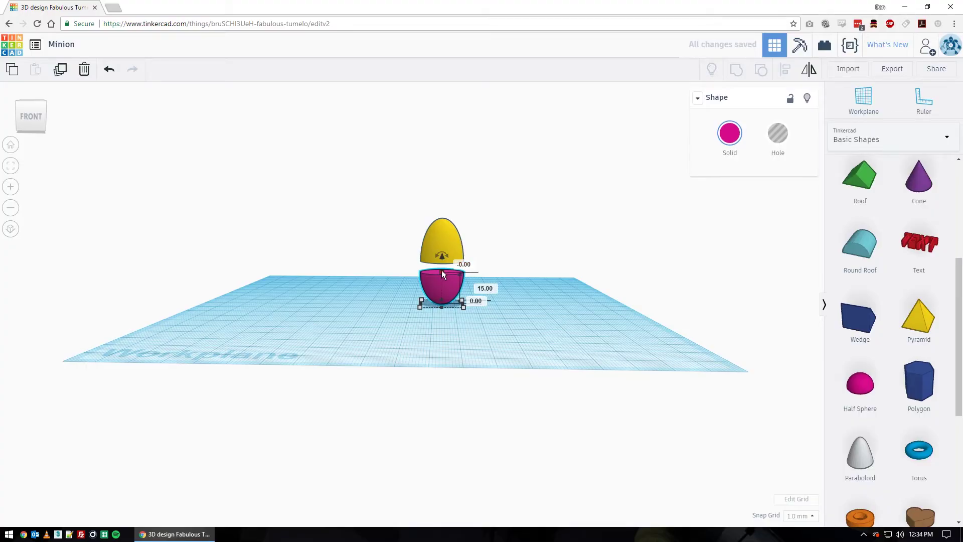
drag(443, 258, 444, 245)
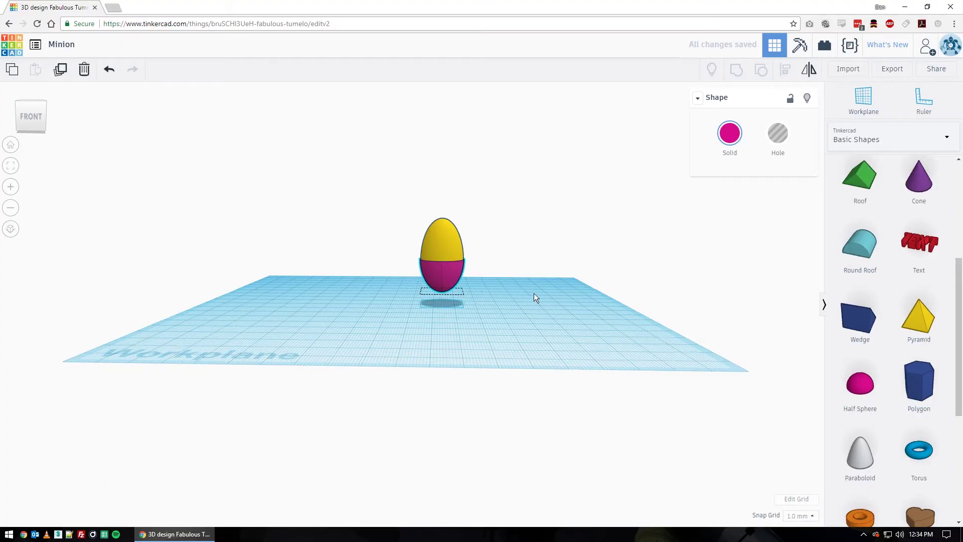
right_drag(534, 293, 441, 322)
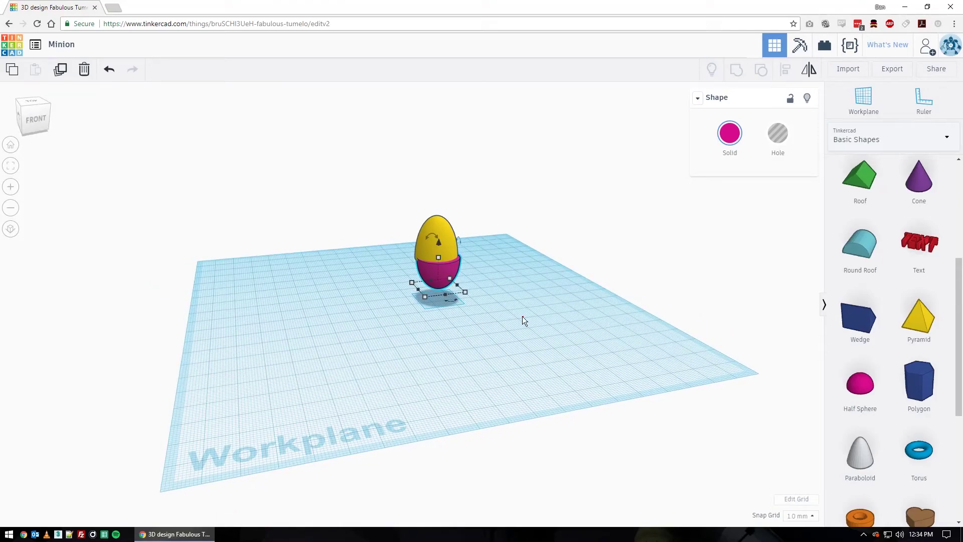
click(507, 318)
right_drag(356, 312, 461, 326)
Nudge the half sphere left to centre it under the egg, checking from all sides
click(428, 280)
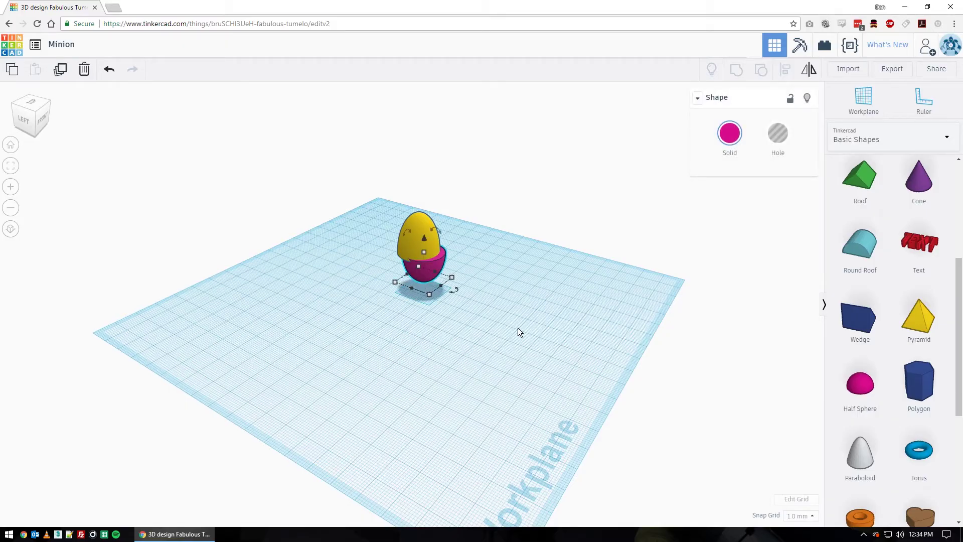
key(Left)
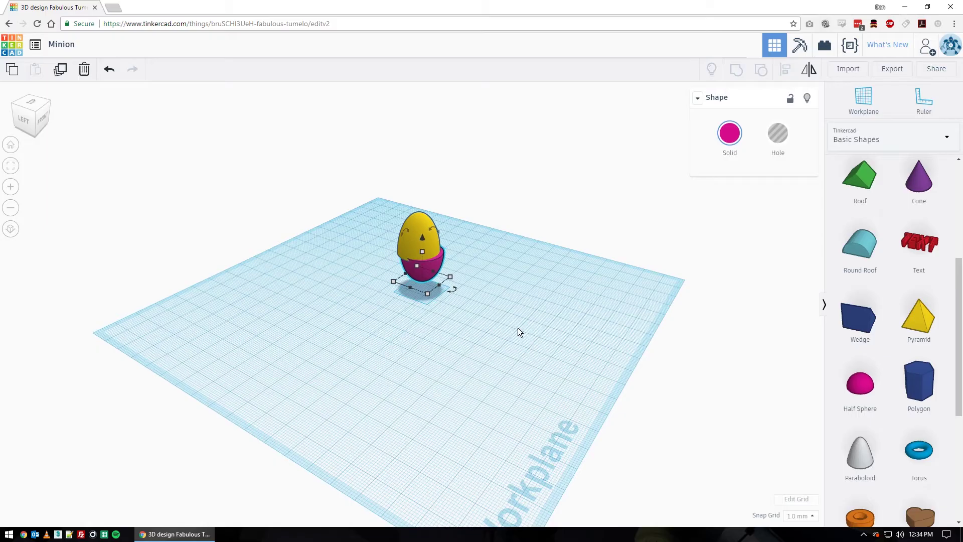
key(Left)
key(Left)
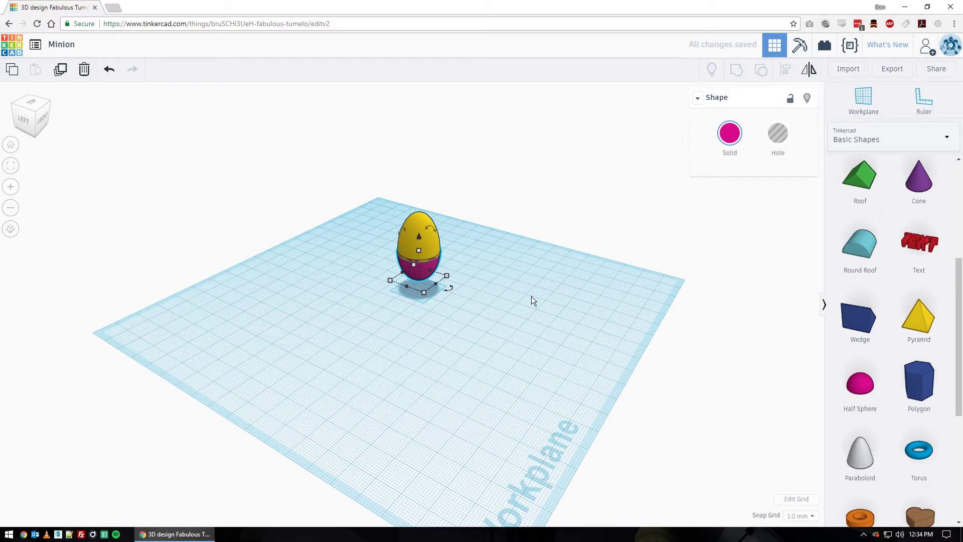
right_drag(535, 280, 354, 296)
right_drag(520, 296, 365, 301)
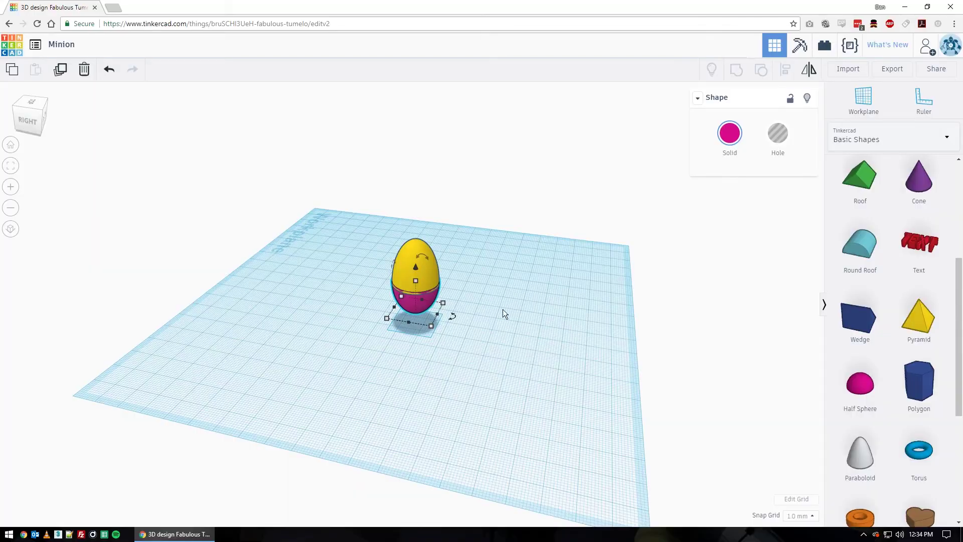
right_drag(503, 309, 326, 303)
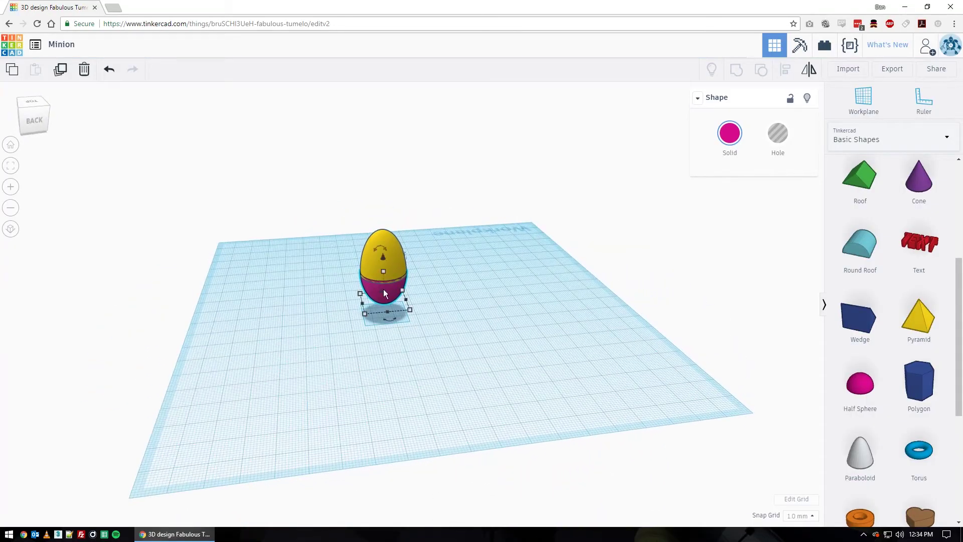
right_drag(450, 292, 303, 315)
right_drag(483, 303, 312, 294)
mouse_move(499, 321)
right_down()
mouse_move(467, 329)
mouse_move(504, 328)
right_up()
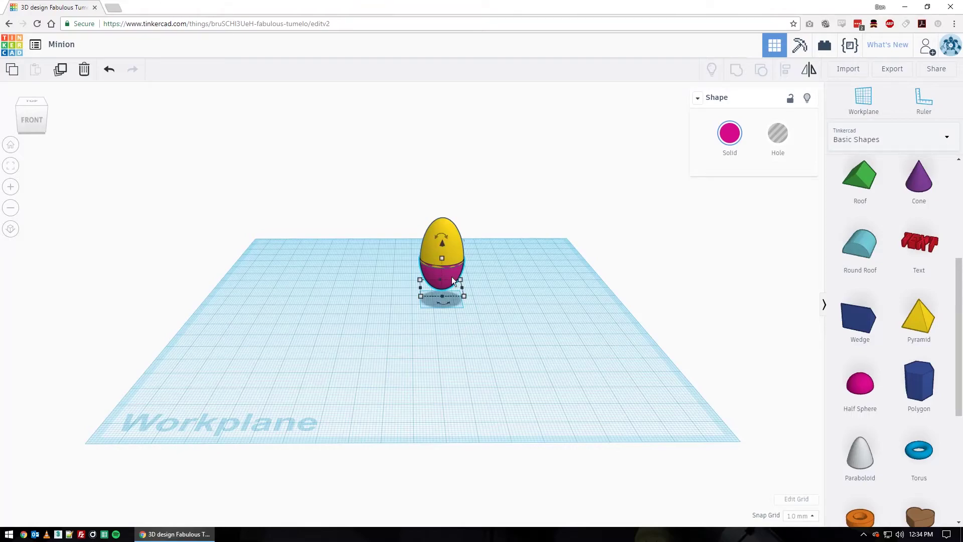
Recolour the lower half sphere dark blue
click(728, 143)
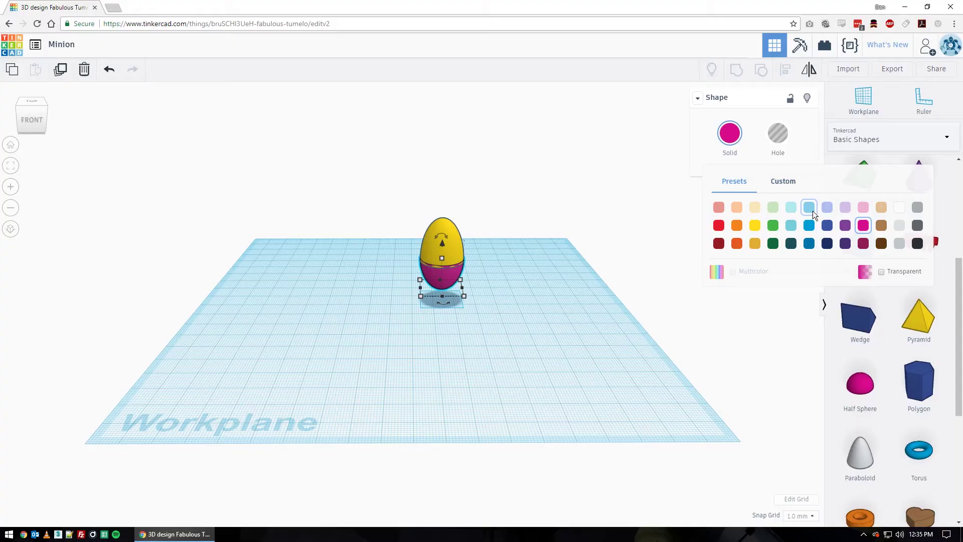
click(811, 242)
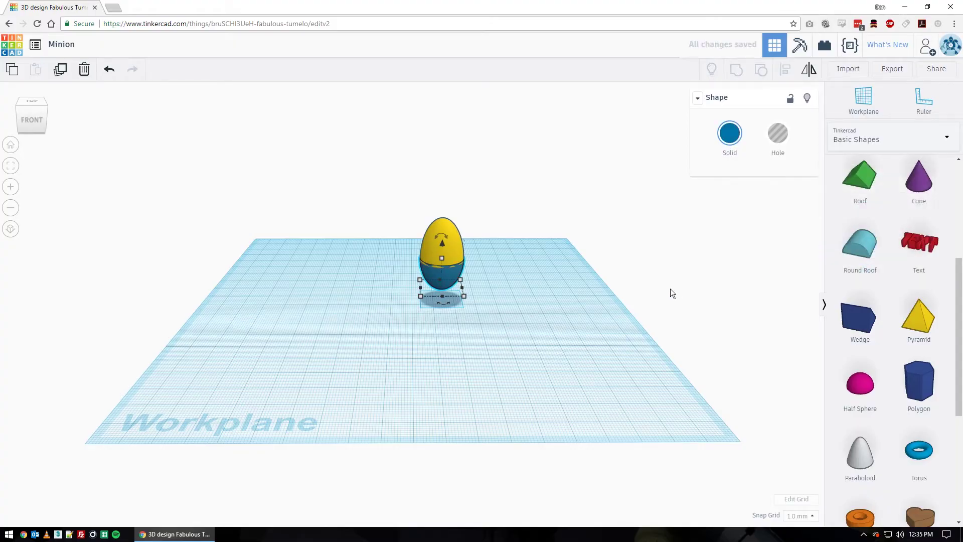
click(584, 300)
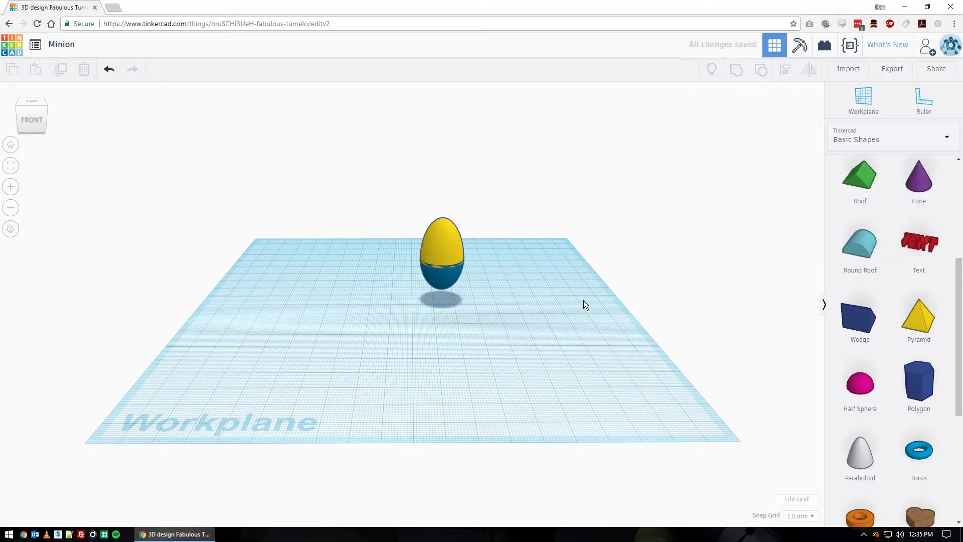
right_drag(551, 326, 533, 315)
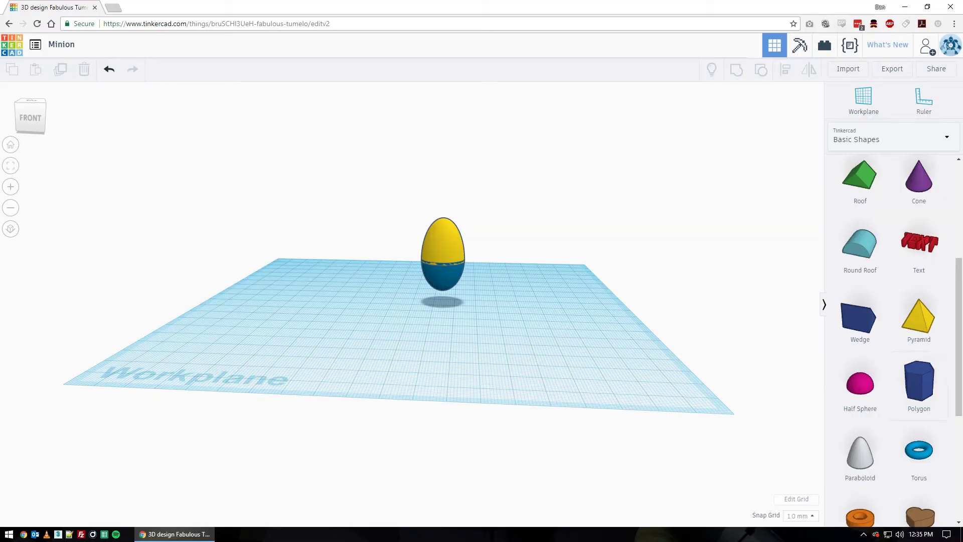
Place two Half Spheres side by side on the workplane in front of the body
scroll(958, 344, up, 3)
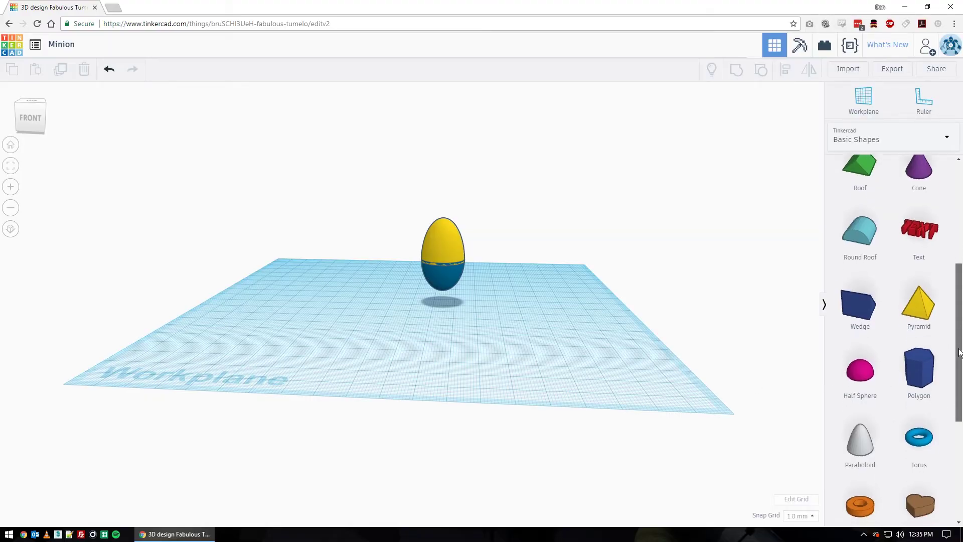
scroll(893, 341, up, 3)
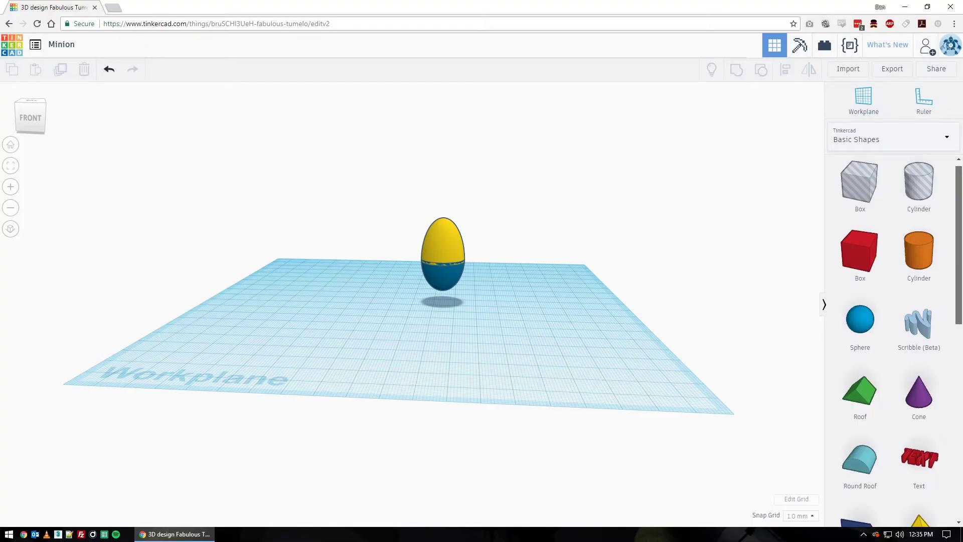
scroll(870, 398, down, 4)
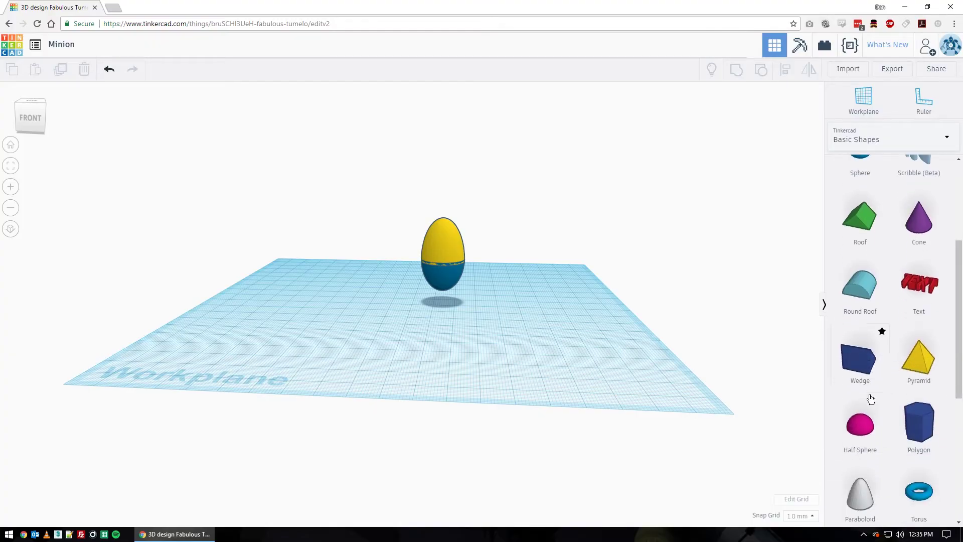
click(863, 436)
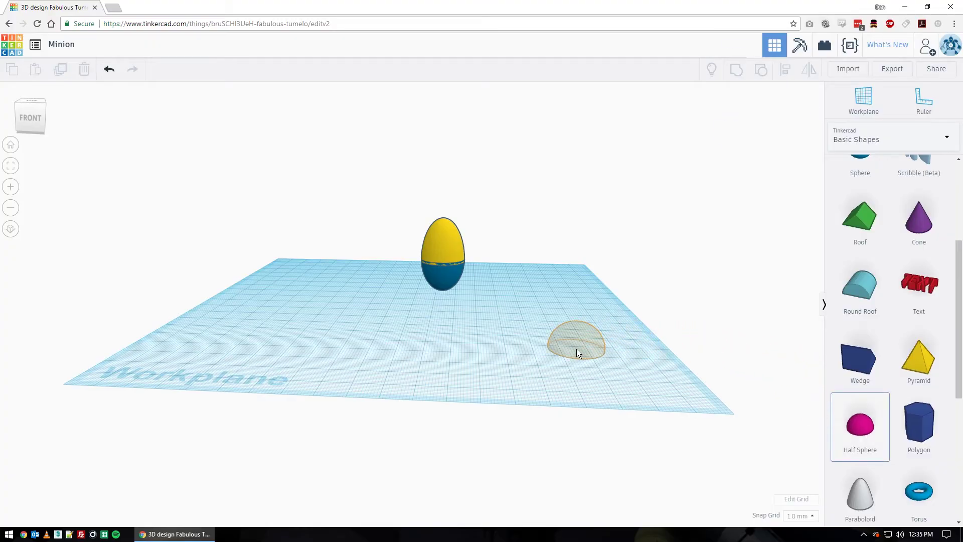
click(576, 349)
right_drag(634, 355, 628, 384)
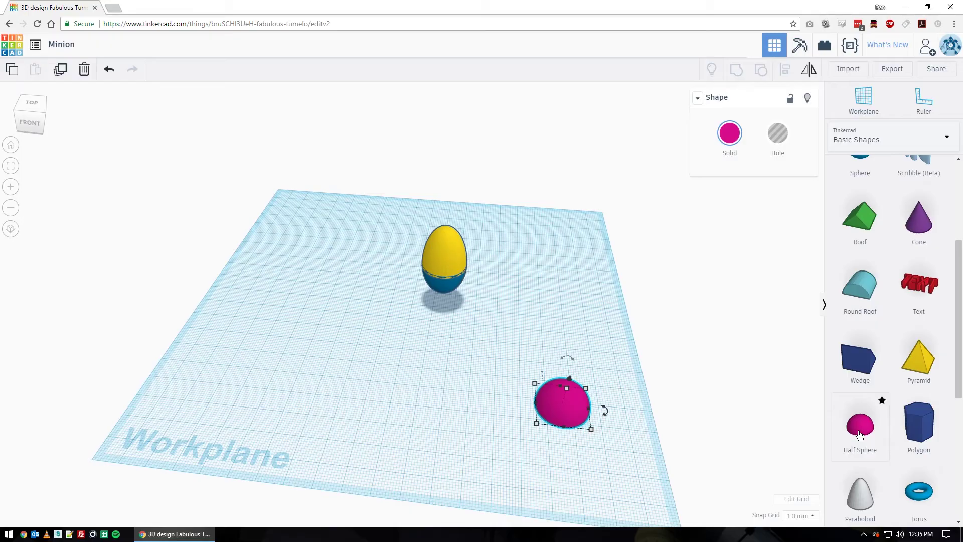
drag(882, 401, 567, 379)
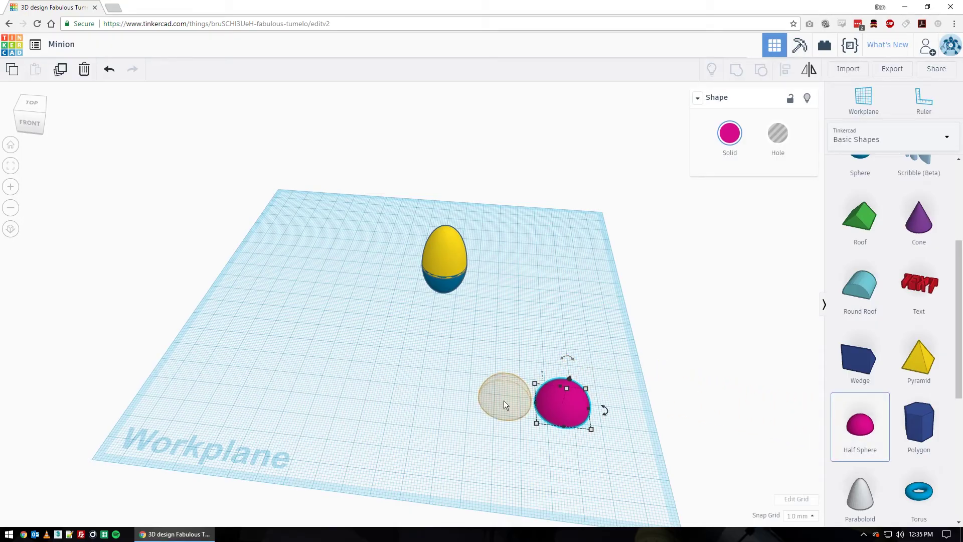
drag(495, 402, 495, 403)
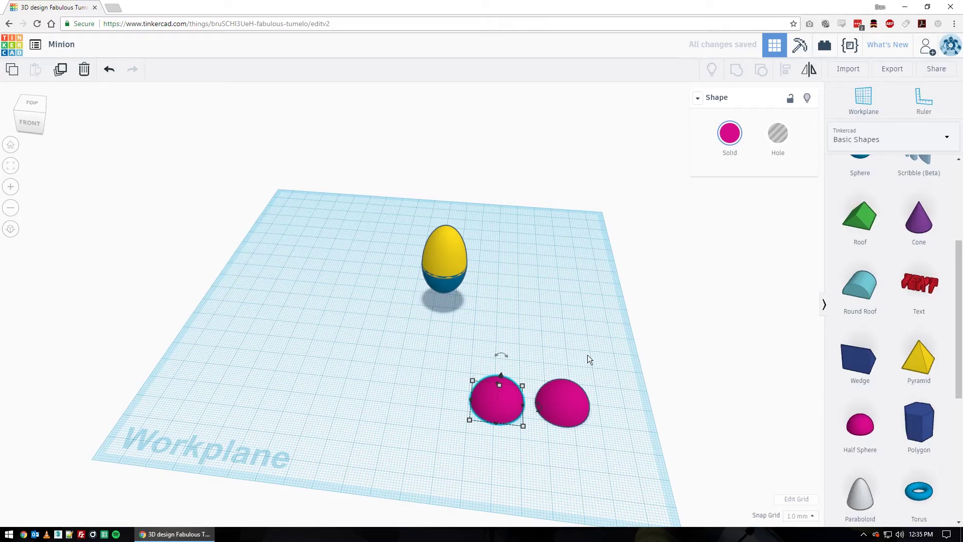
right_drag(588, 354, 621, 342)
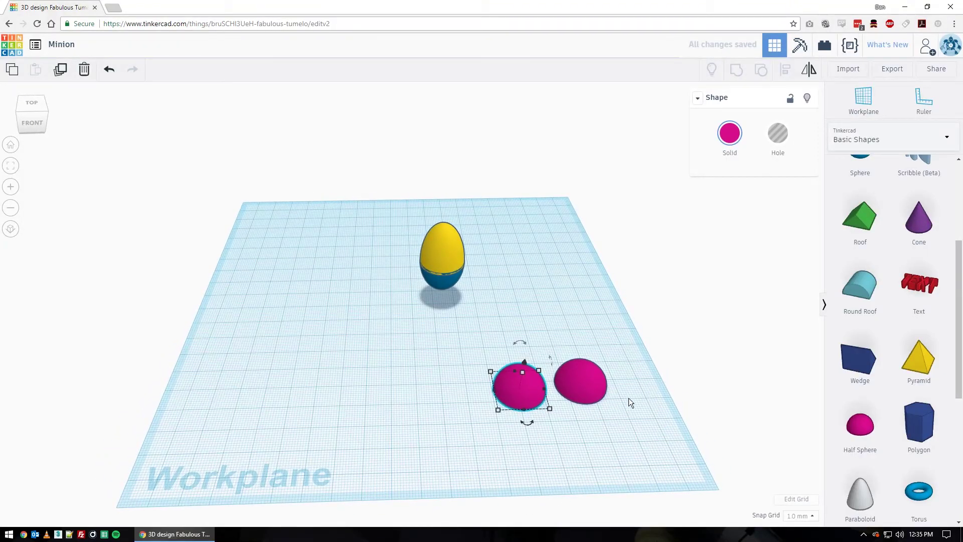
Resize the right-hand half sphere to 10 mm length and 10 mm width
click(588, 396)
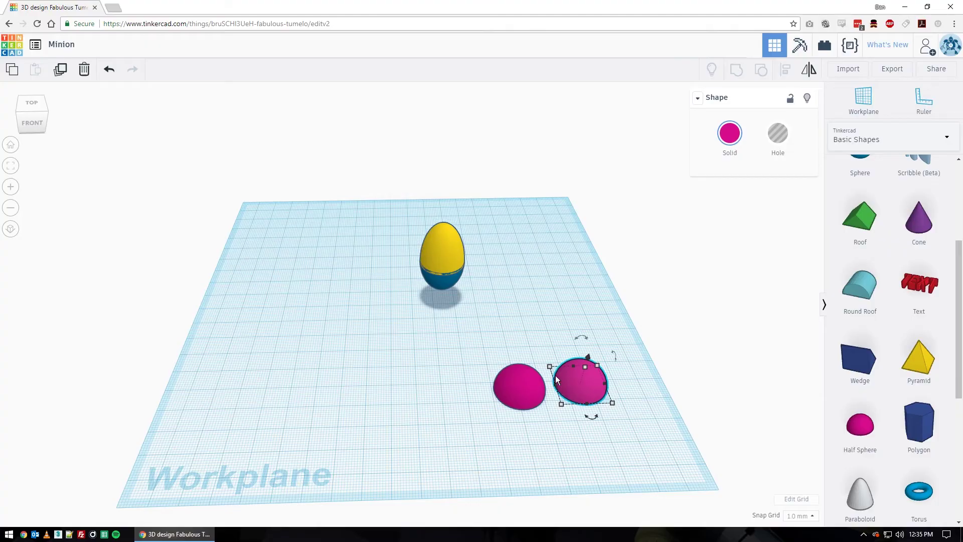
mouse_move(613, 403)
mouse_move(562, 405)
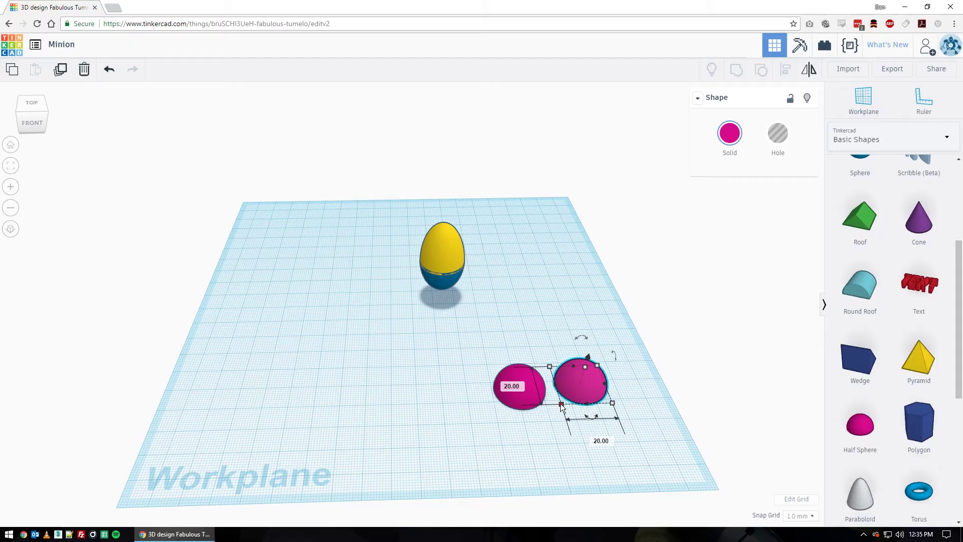
click(518, 386)
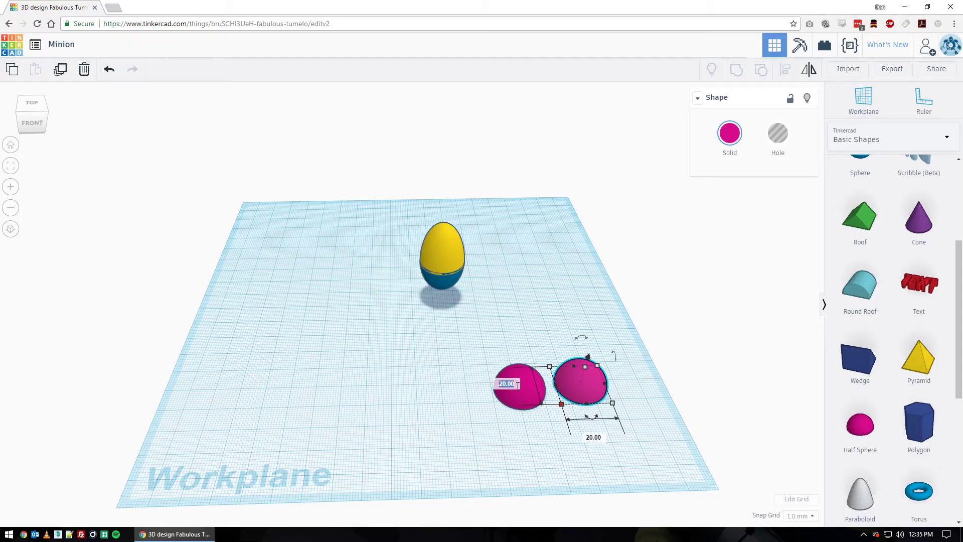
text(10)
key(Return)
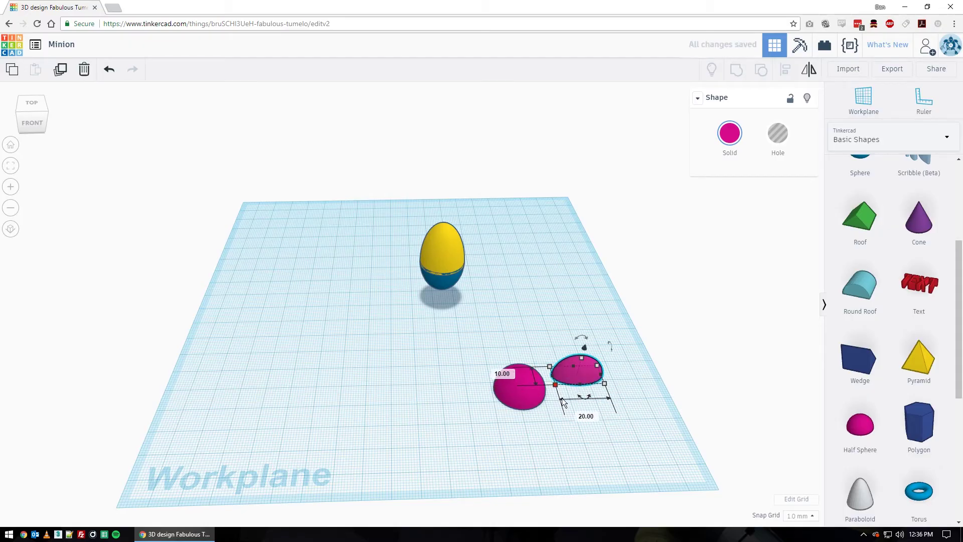
click(588, 417)
text(10)
key(Return)
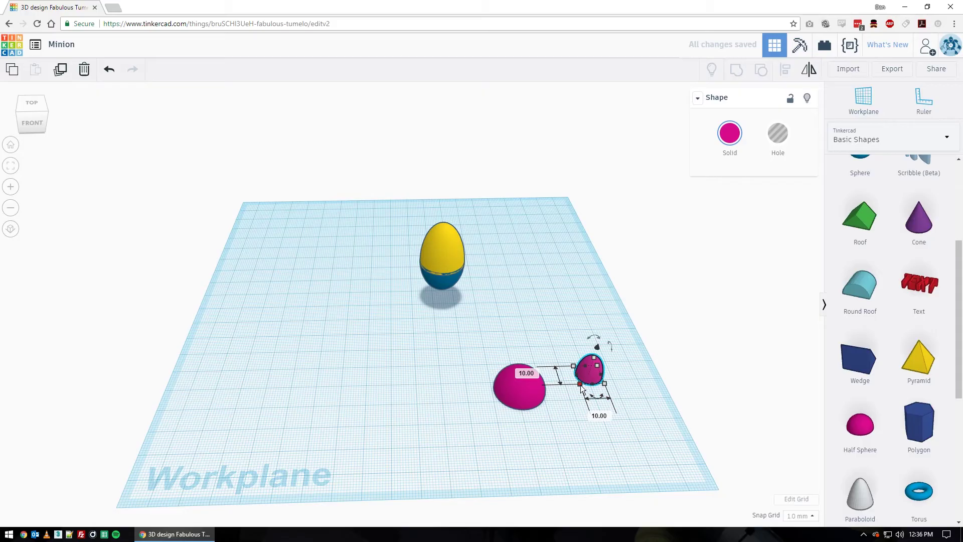
Flatten the small half sphere to 5.00 mm tall
click(627, 391)
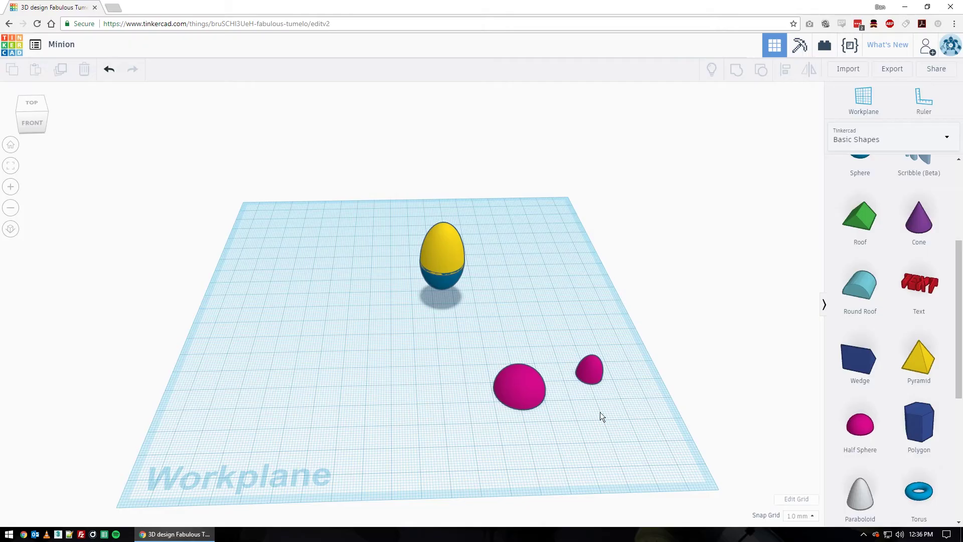
click(593, 380)
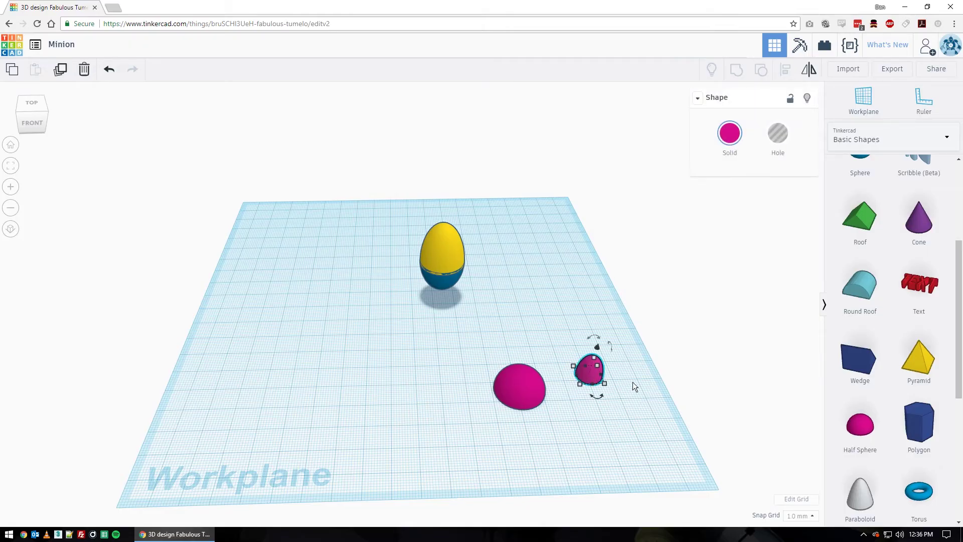
right_drag(633, 381, 582, 309)
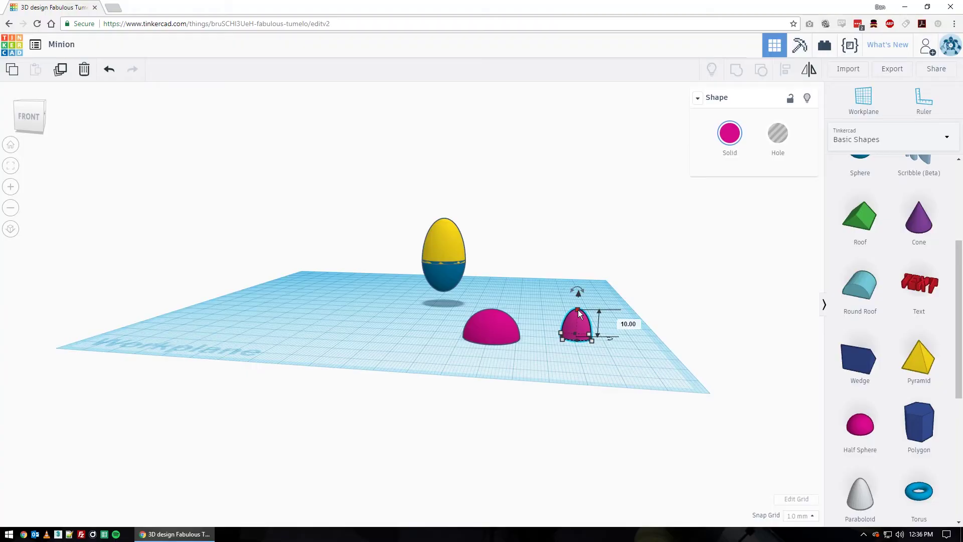
drag(578, 309, 577, 323)
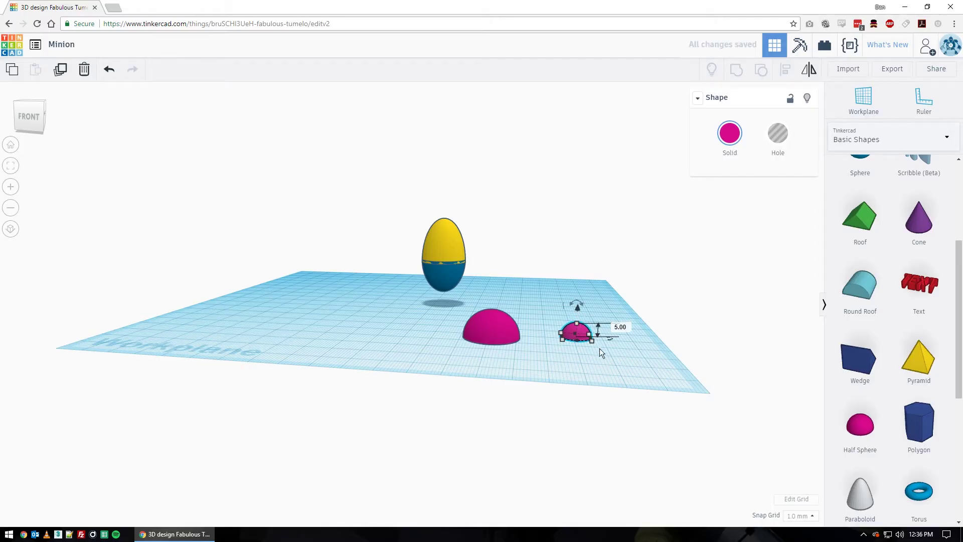
right_drag(542, 357, 545, 402)
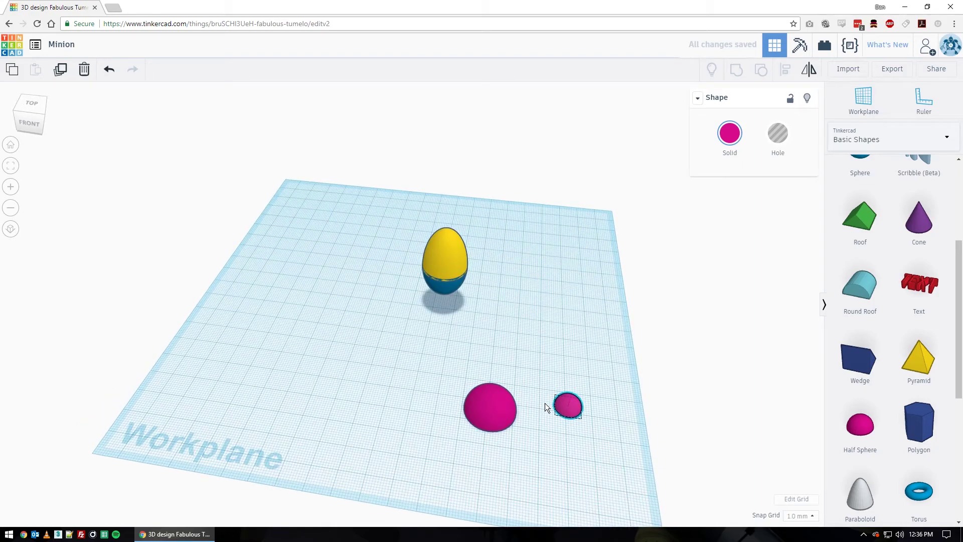
right_drag(525, 454, 544, 452)
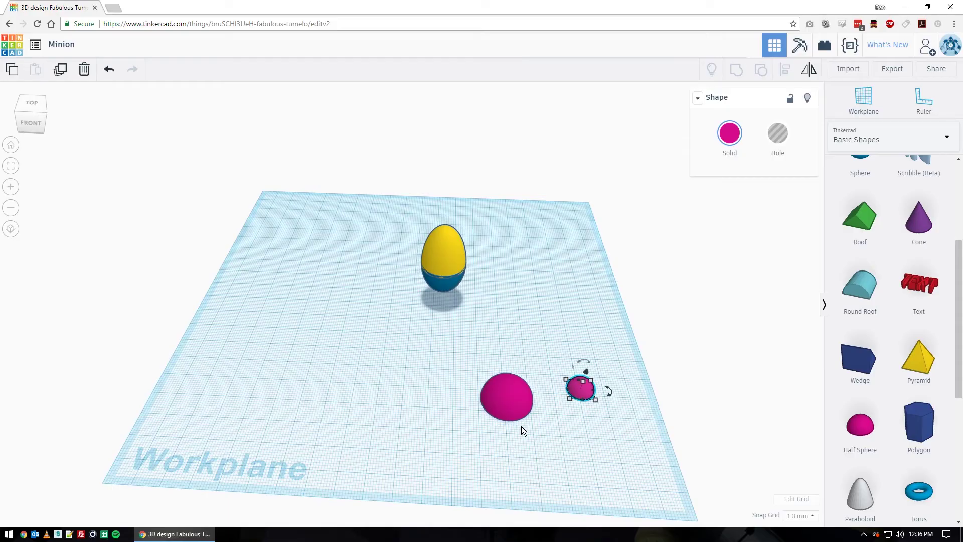
Resize the larger pink half-sphere to 5 mm width and 5 mm length
click(513, 396)
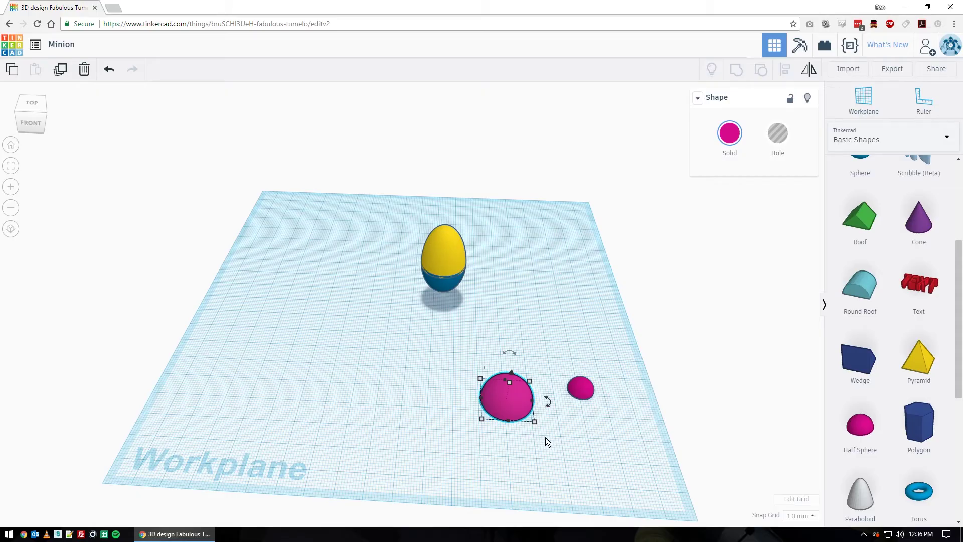
mouse_move(534, 421)
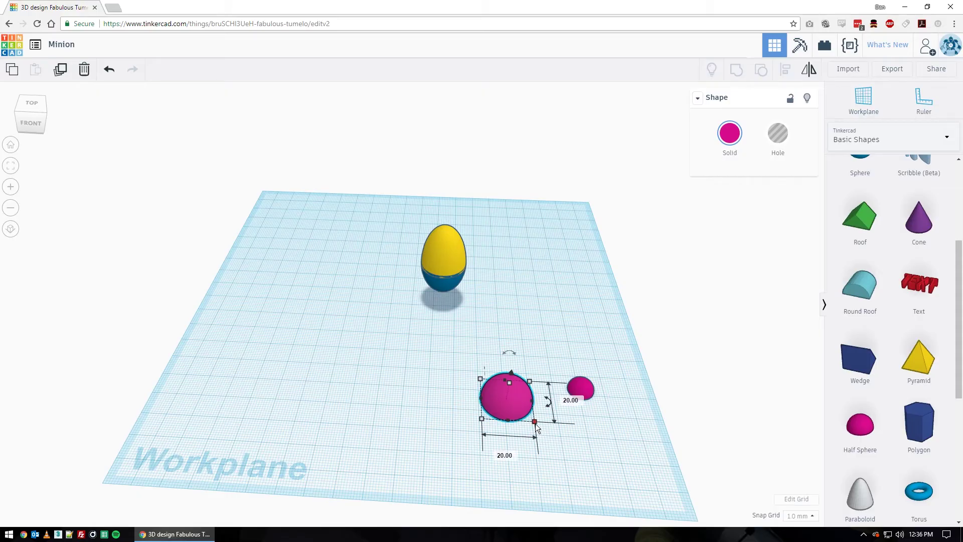
click(513, 457)
text(5)
key(Return)
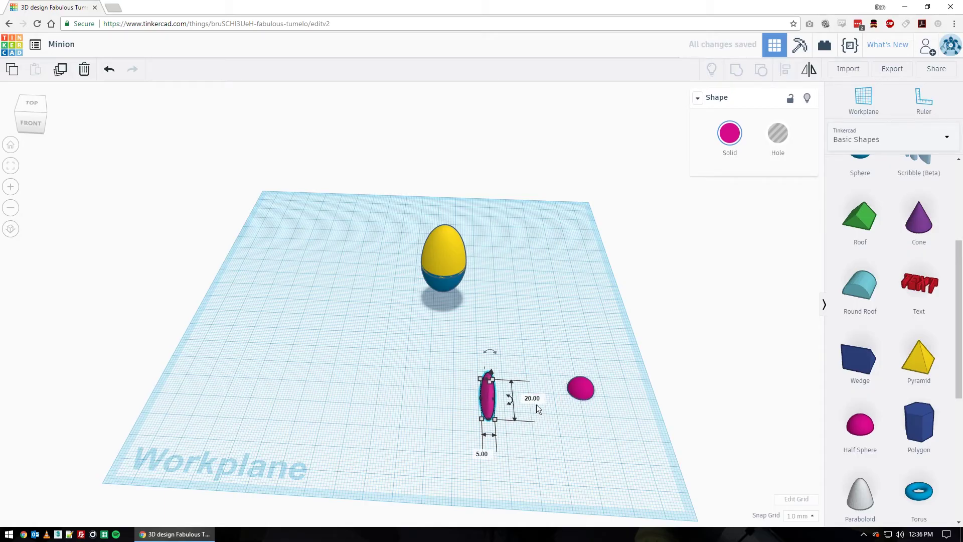
click(535, 399)
text(5)
key(Return)
click(532, 410)
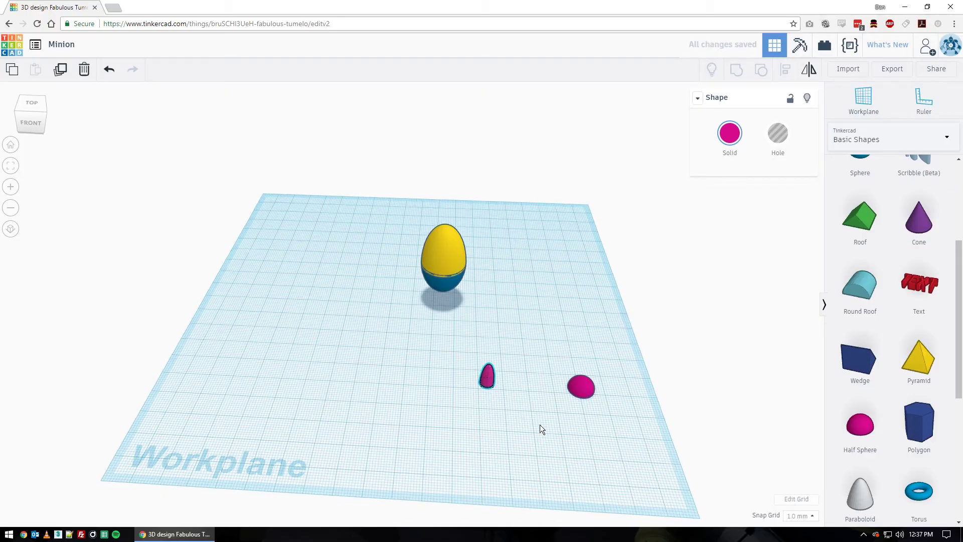
From a low front view, set the narrow piece's height to 7.00 mm
right_drag(540, 424, 534, 389)
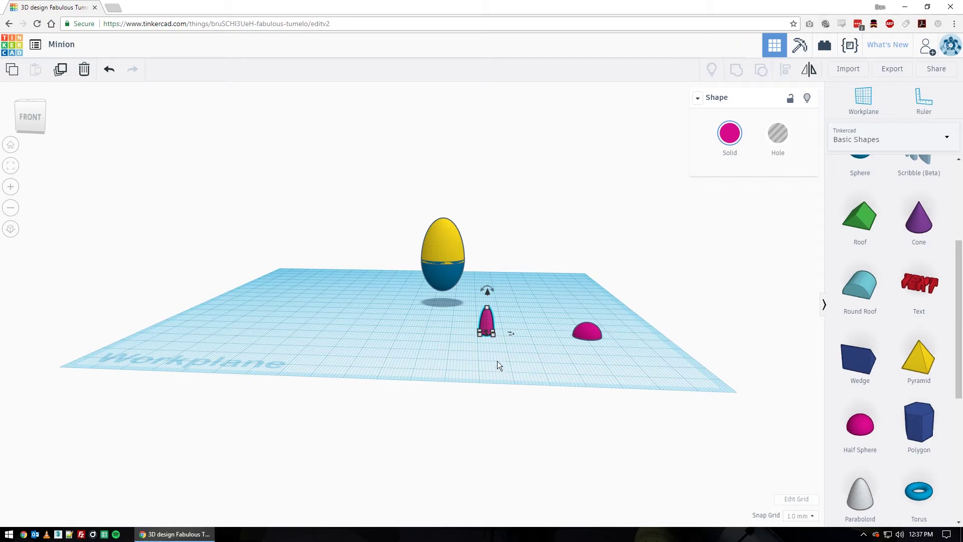
mouse_move(488, 324)
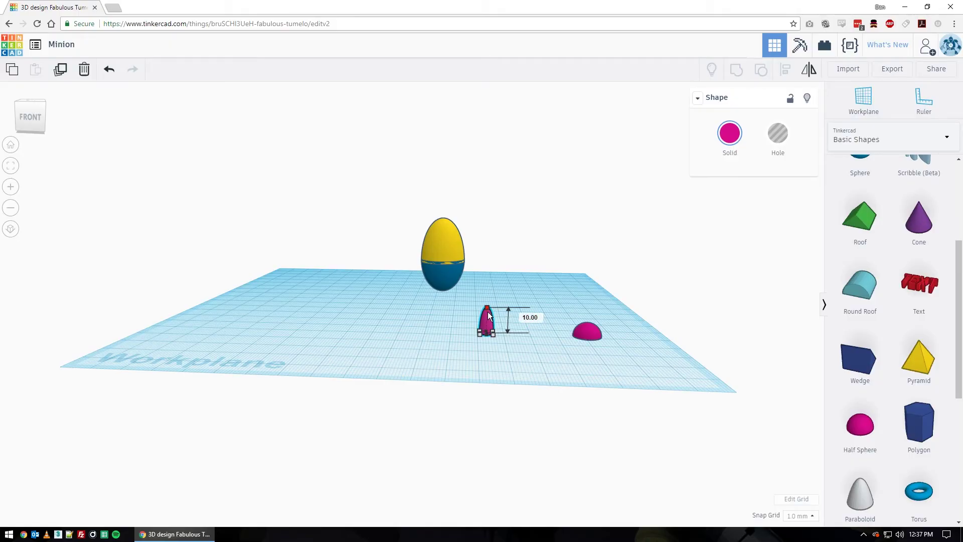
drag(487, 312, 488, 315)
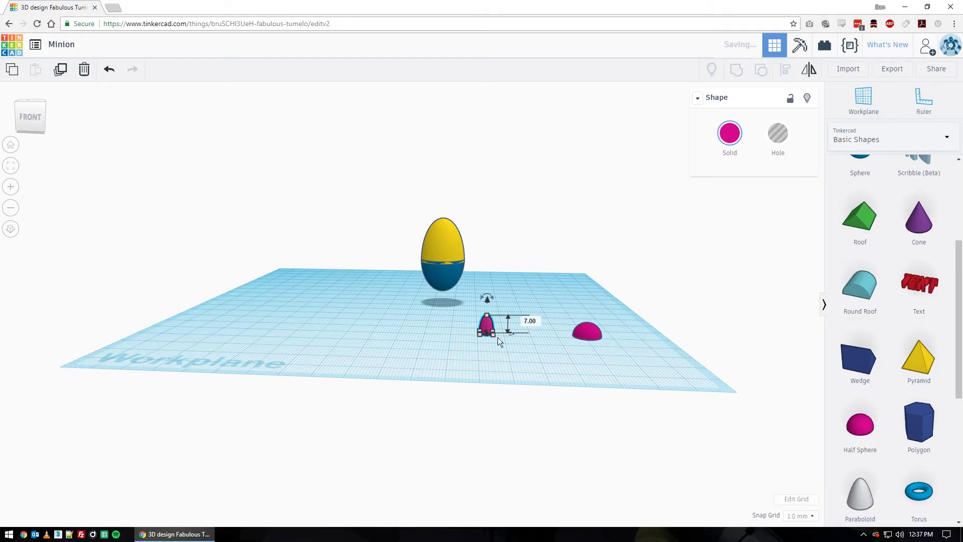
right_drag(438, 327, 438, 375)
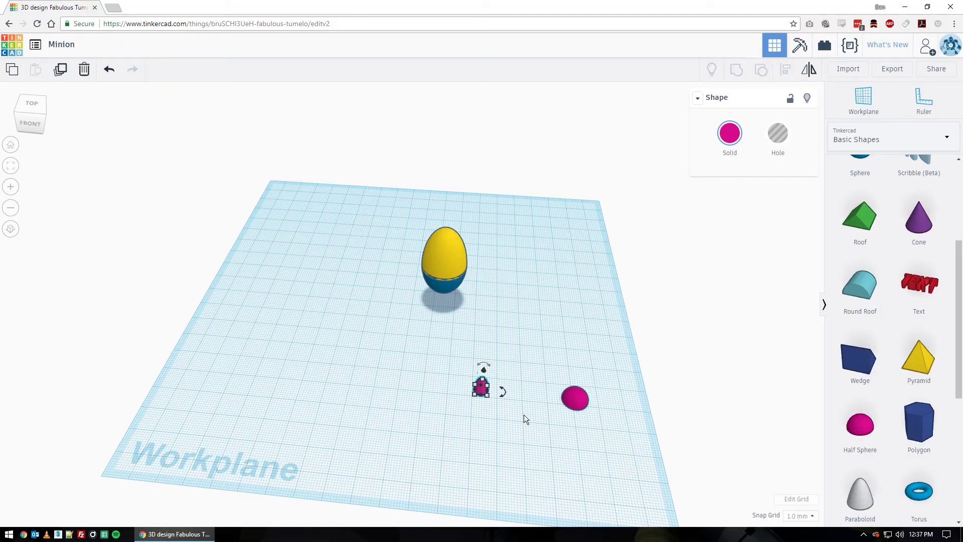
Colour the 10 mm half-sphere white
click(574, 402)
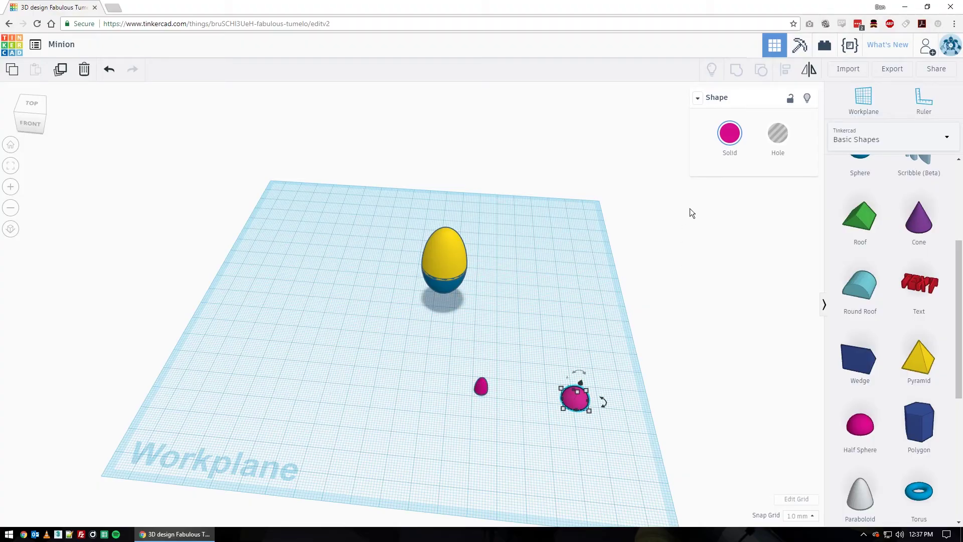
click(730, 133)
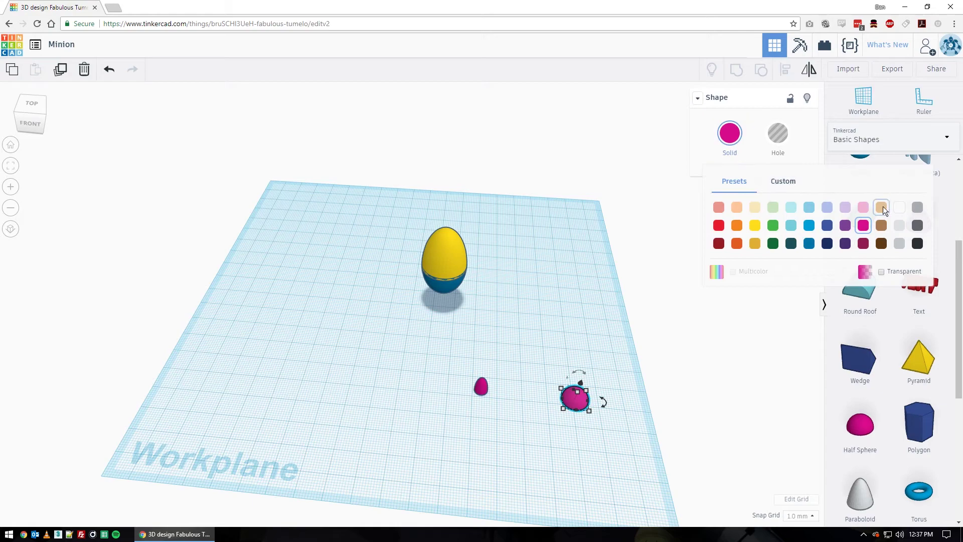
click(896, 208)
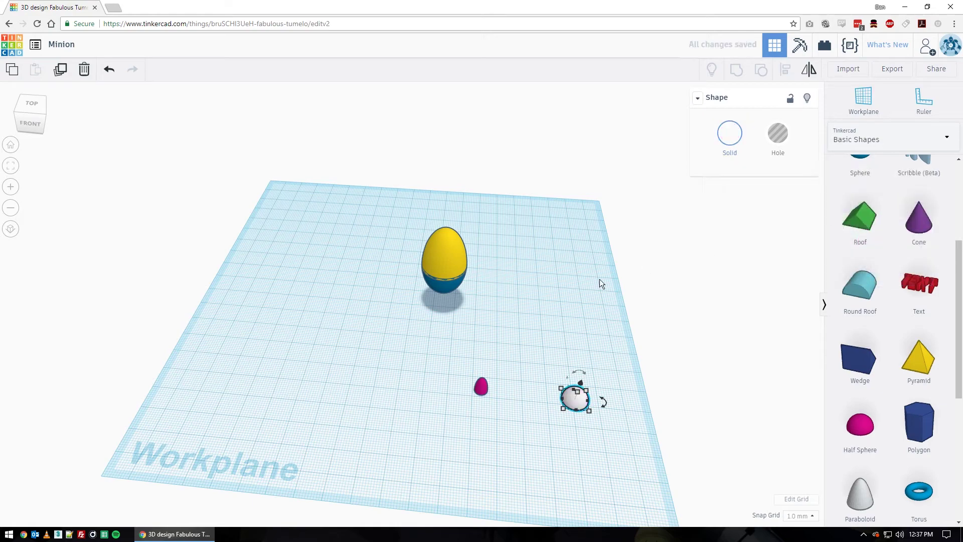
Colour the small 5 mm pink piece dark charcoal
click(482, 387)
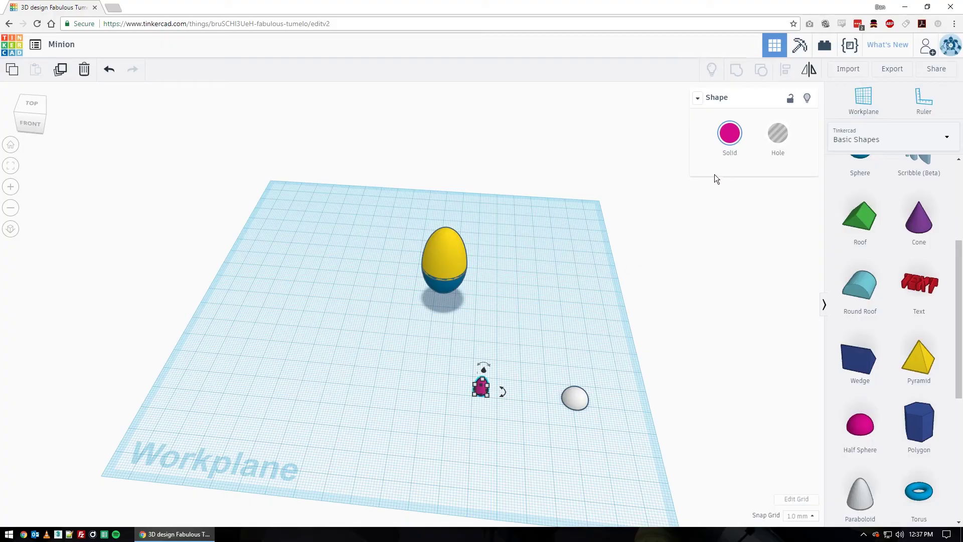
click(730, 133)
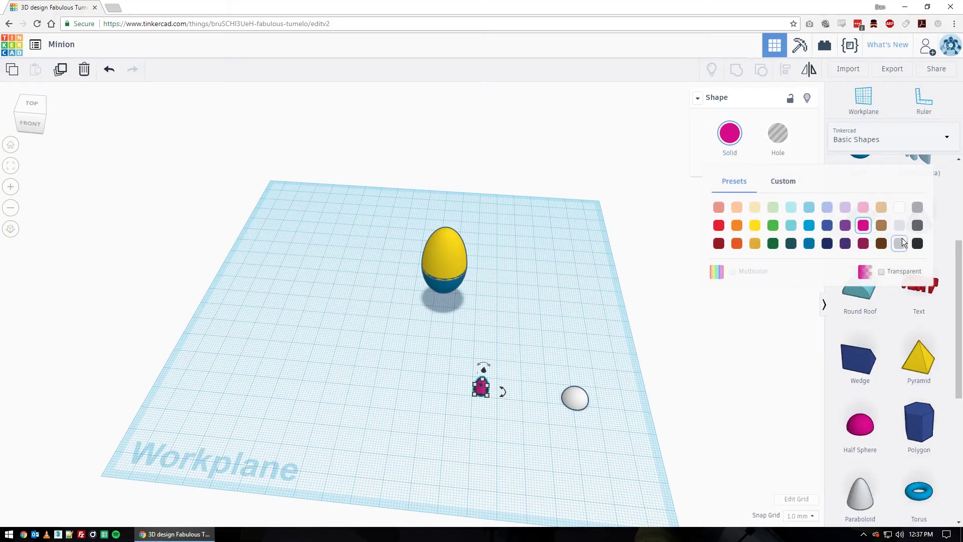
click(917, 244)
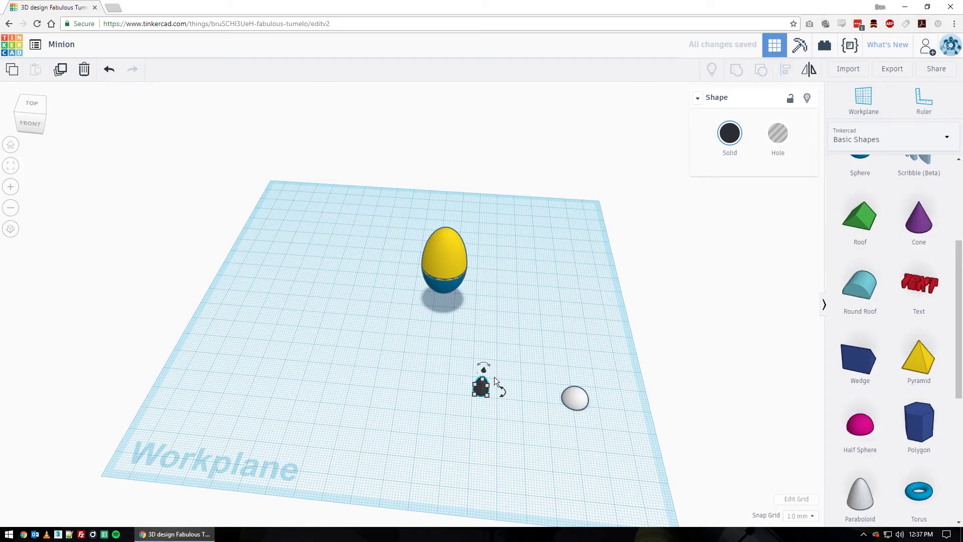
Place the dark pupil on the white half-sphere and lower its height from 7 to 6 mm
drag(480, 390, 573, 399)
right_drag(526, 431, 350, 341)
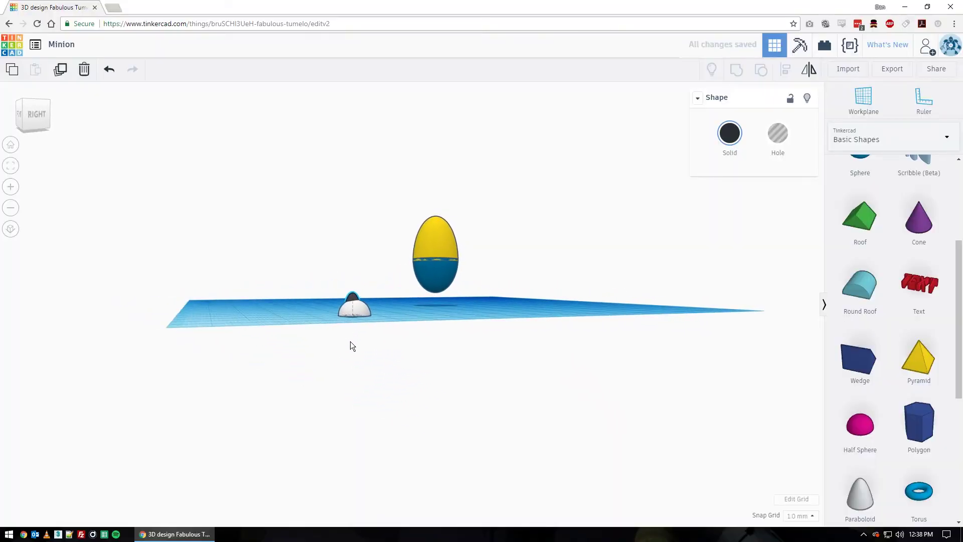
click(351, 307)
drag(350, 293, 350, 295)
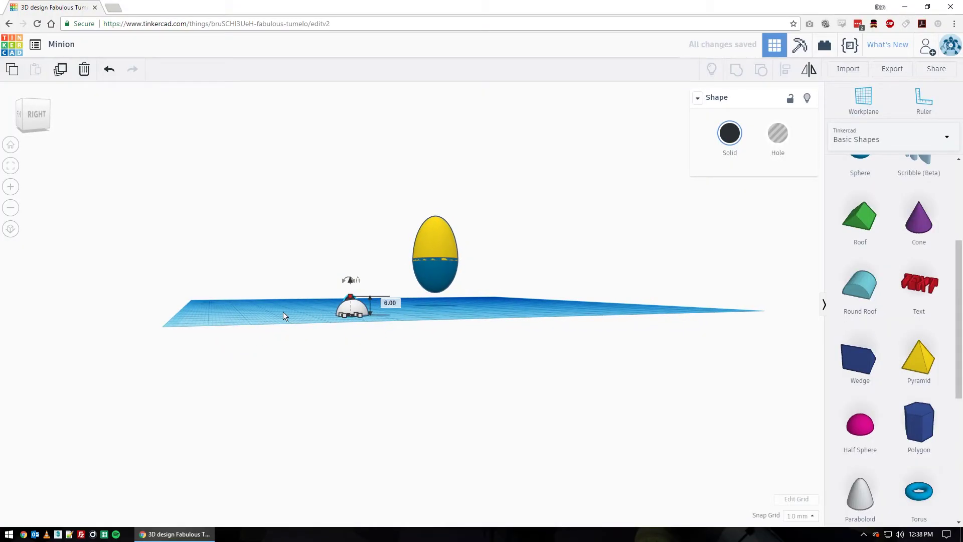
Select both the white half-sphere and the pupil together
right_drag(283, 311, 445, 396)
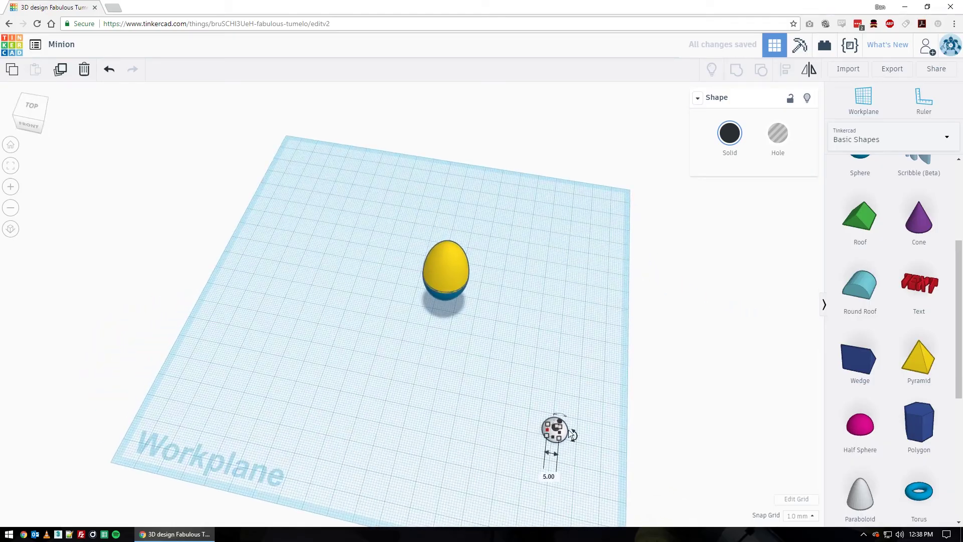
mouse_move(573, 433)
drag(589, 460, 489, 431)
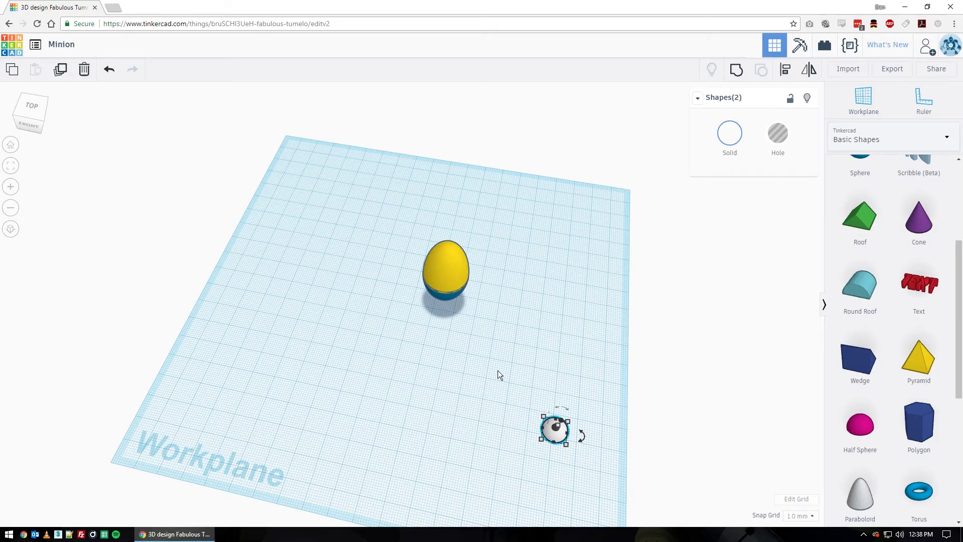
Group the white eye and black pupil as a Multicolor object and move it left toward the egg
drag(498, 371, 605, 471)
click(736, 73)
click(730, 138)
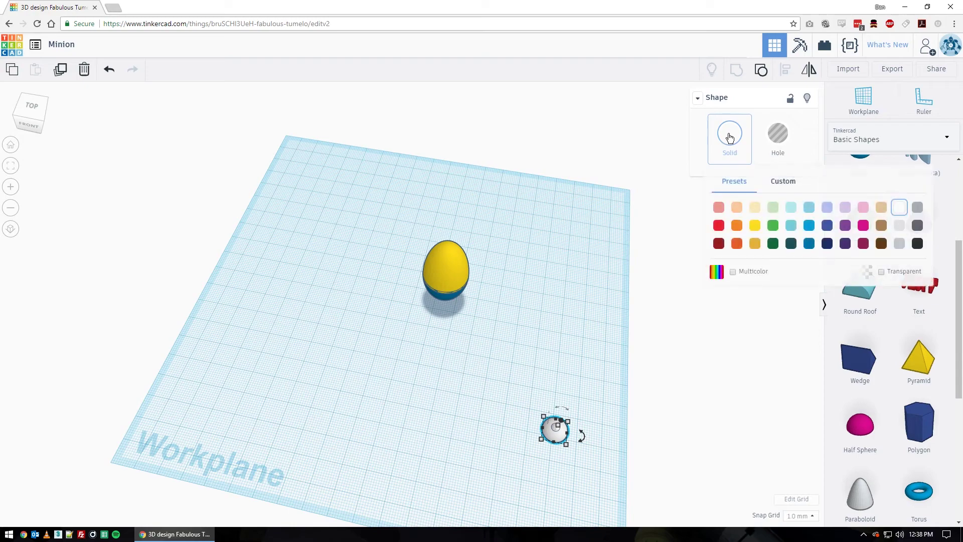
click(733, 272)
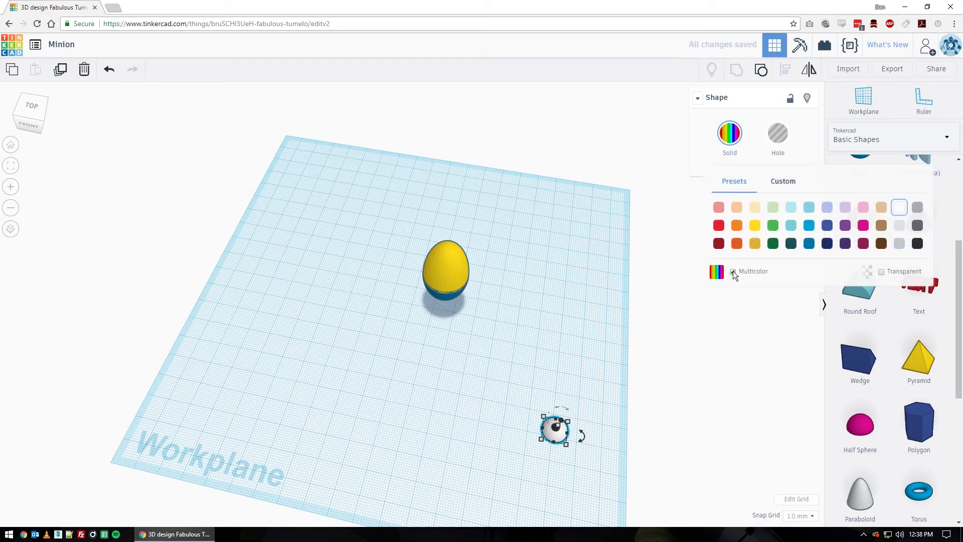
drag(564, 425, 495, 367)
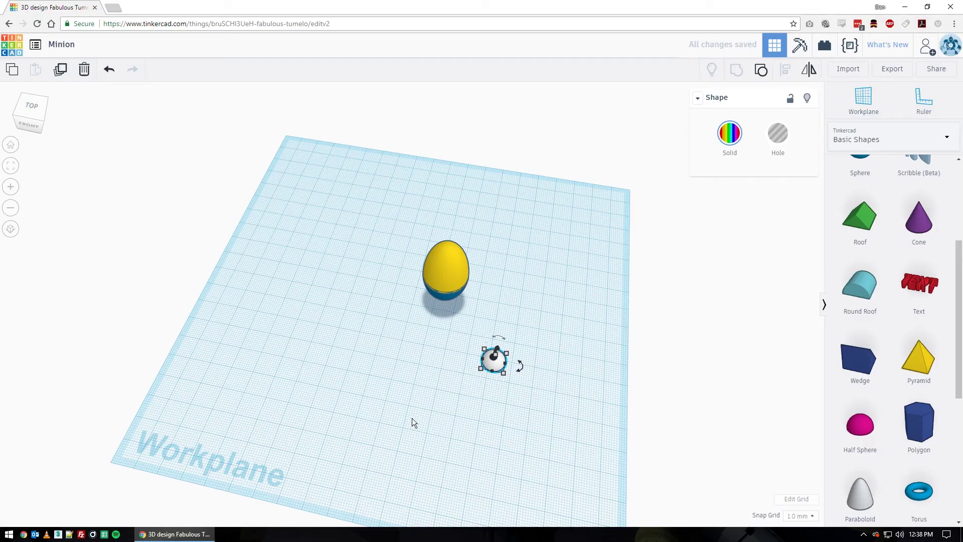
right_drag(463, 418, 527, 406)
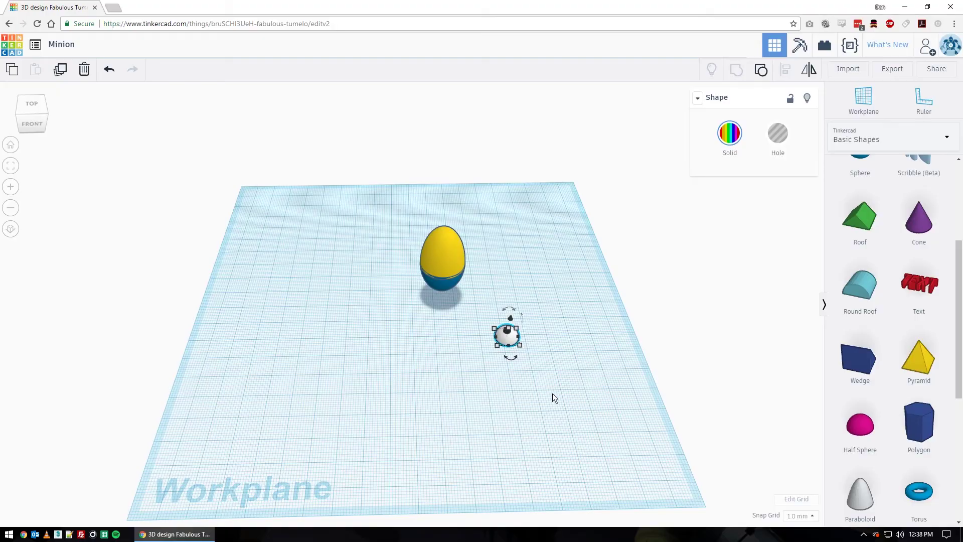
From the home view, rotate the eye group 90° upright and move it toward the egg's base
right_drag(522, 380, 351, 311)
click(10, 146)
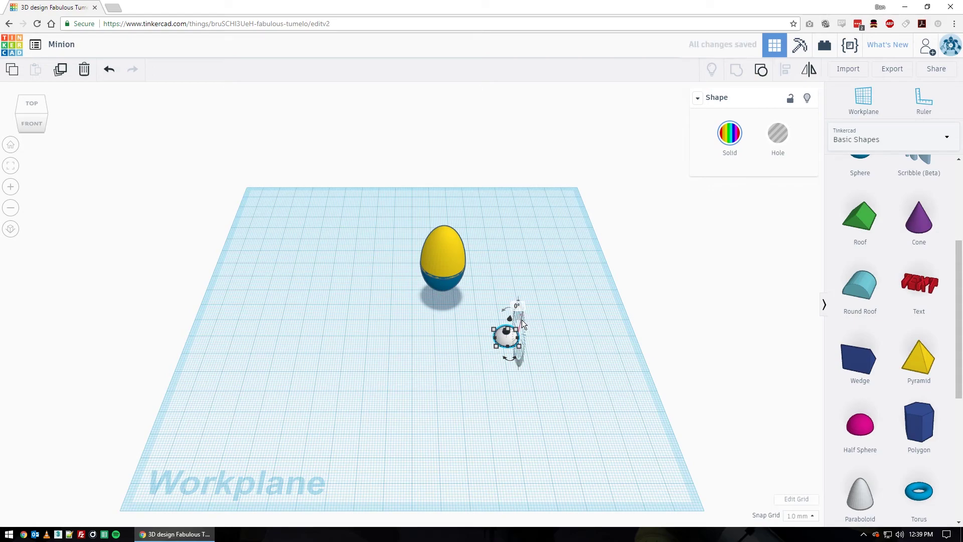
click(521, 307)
text(90)
key(Return)
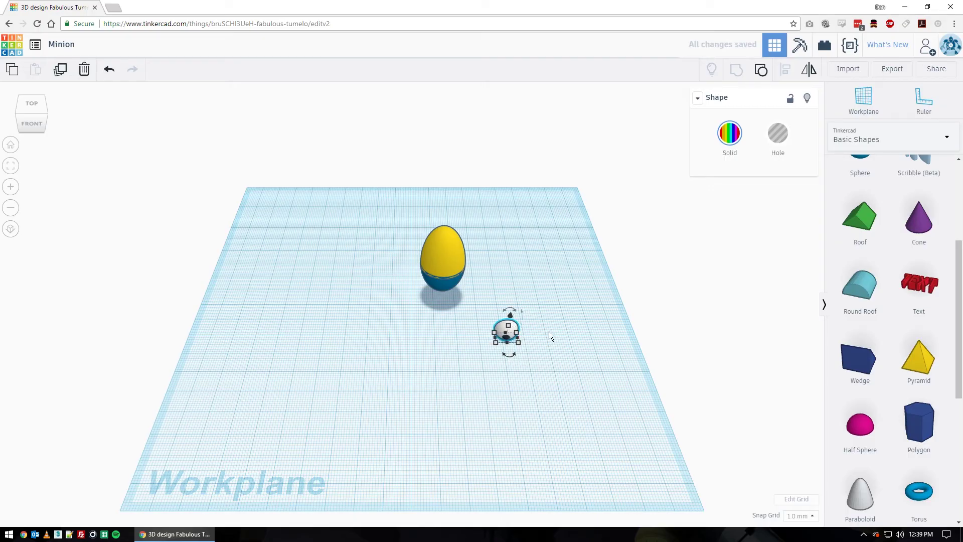
drag(511, 333, 446, 317)
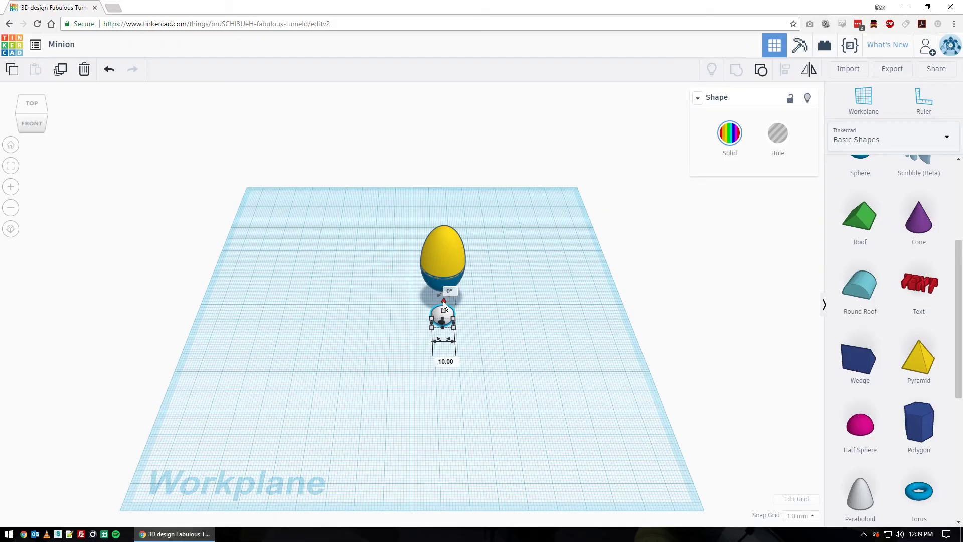
Lift the eye to 25.00, nudge it left into the egg, then set its height to 13.00
drag(444, 301, 439, 257)
right_drag(417, 307, 590, 270)
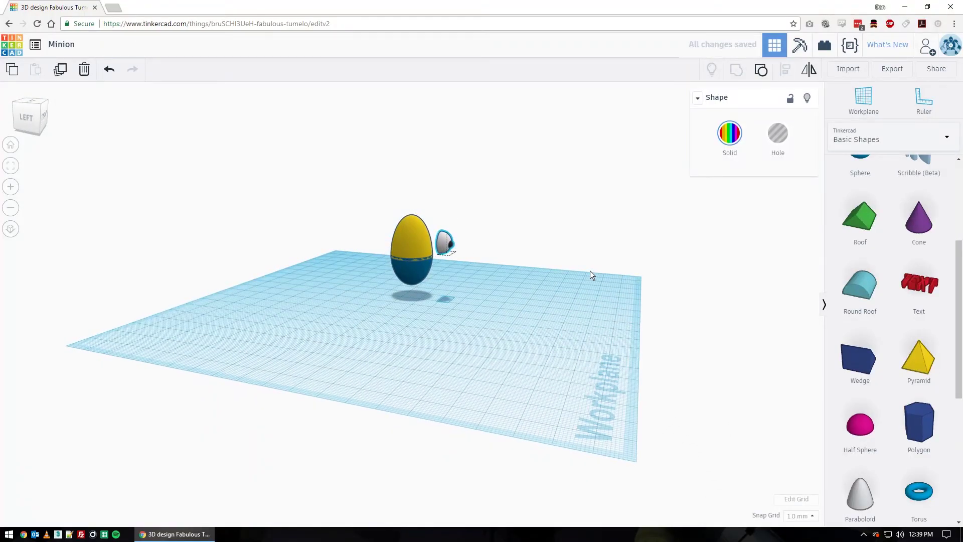
key(Left)
key(Left)
key(Left)
key(Left)
key(Left)
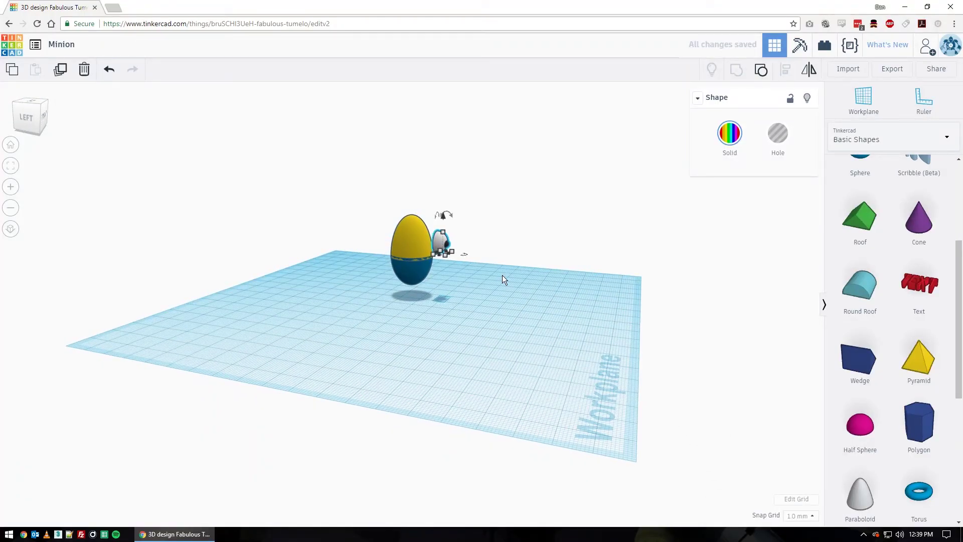
key(Left)
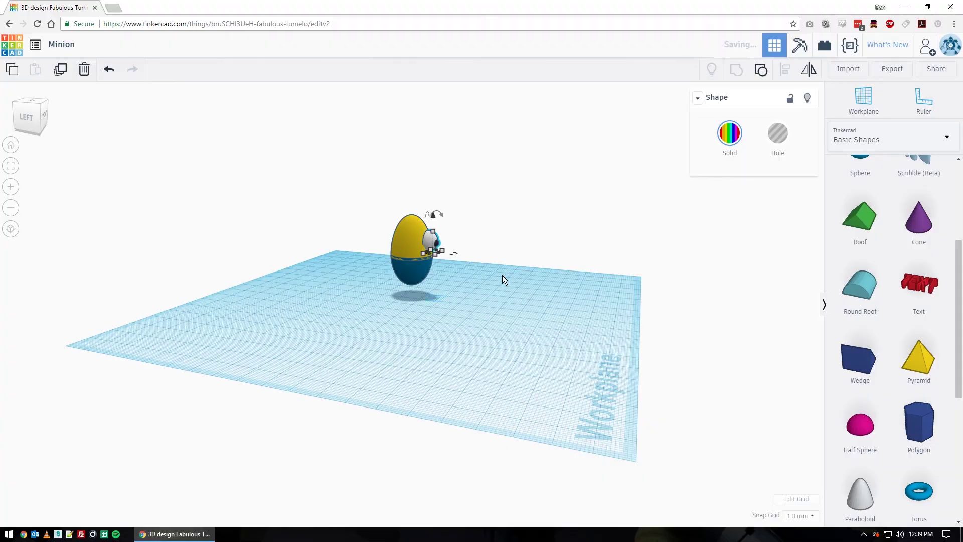
key(Left)
key(Left)
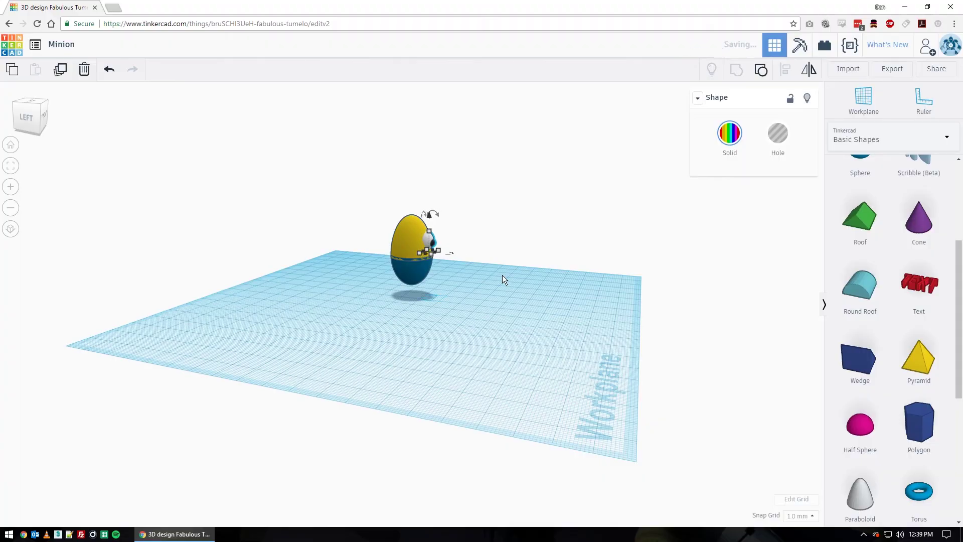
right_drag(517, 297, 308, 312)
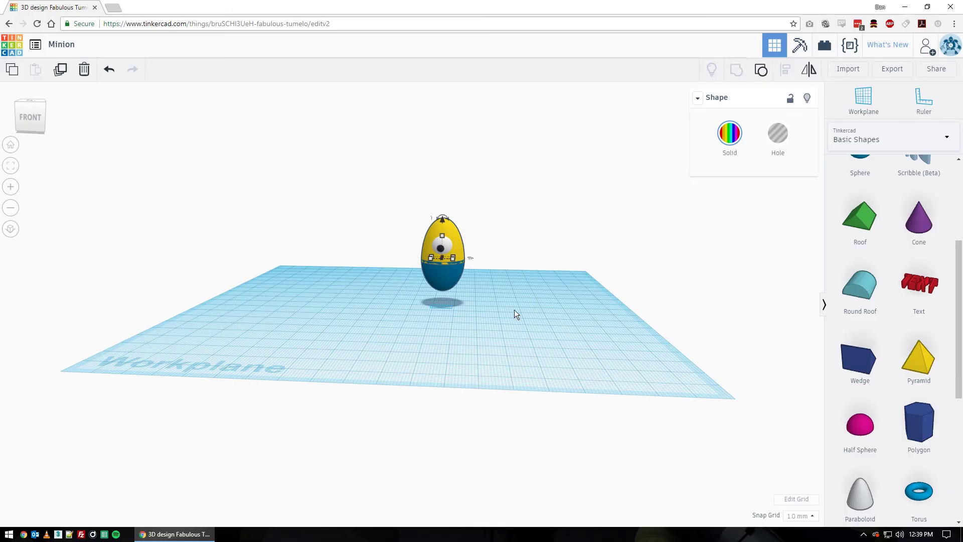
right_drag(380, 304, 422, 279)
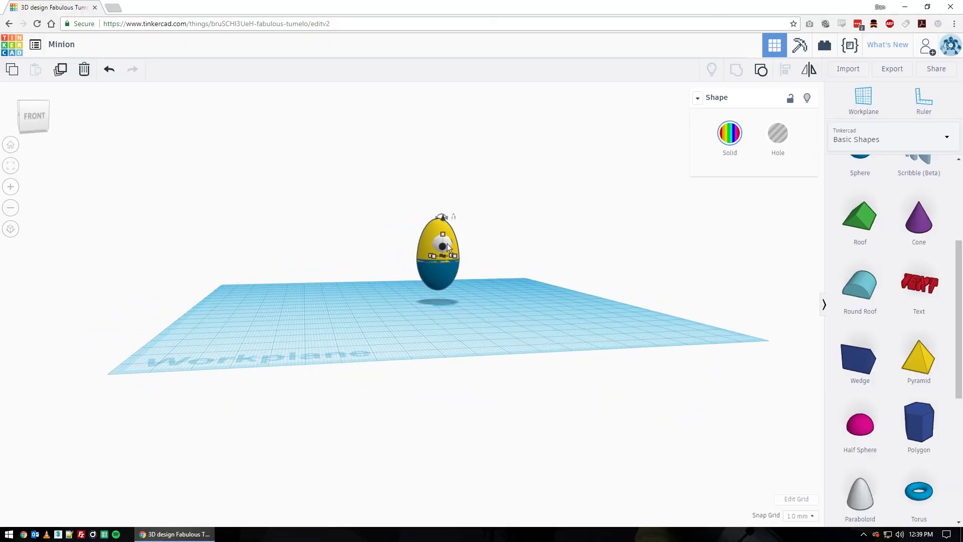
drag(444, 234, 442, 227)
mouse_move(511, 290)
right_down()
mouse_move(522, 291)
mouse_move(396, 295)
mouse_move(501, 316)
mouse_move(505, 301)
right_up()
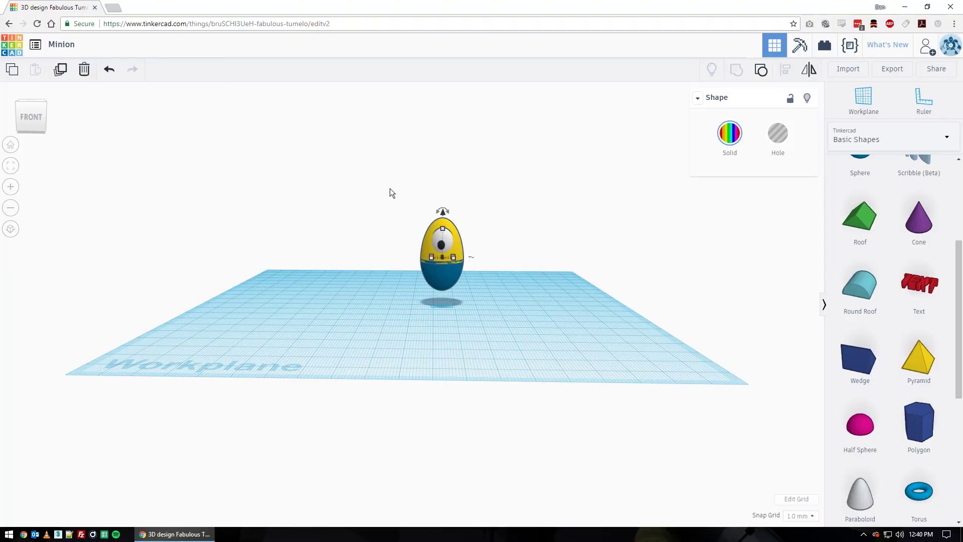
Box-select the egg body and eye parts, group them into one shape, and deselect
right_drag(517, 259, 533, 330)
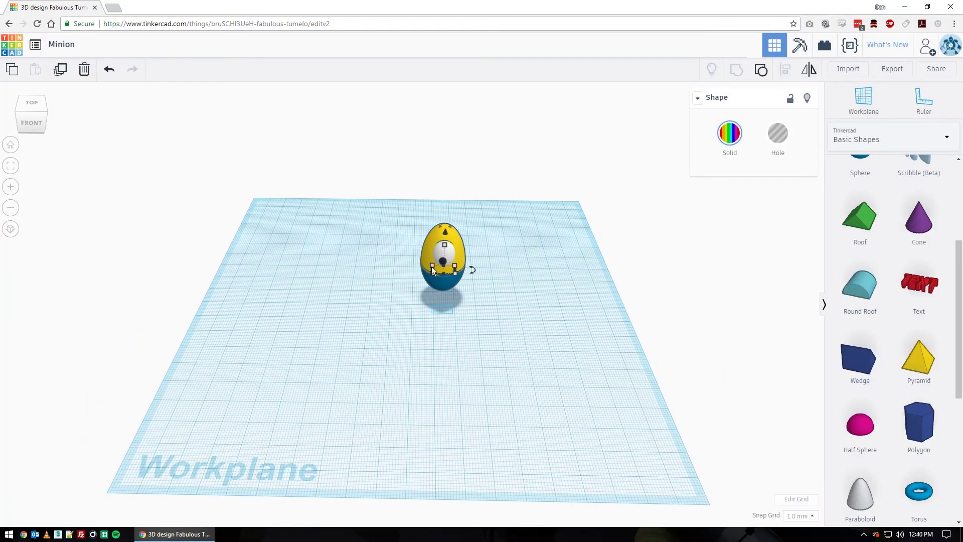
drag(372, 213, 501, 310)
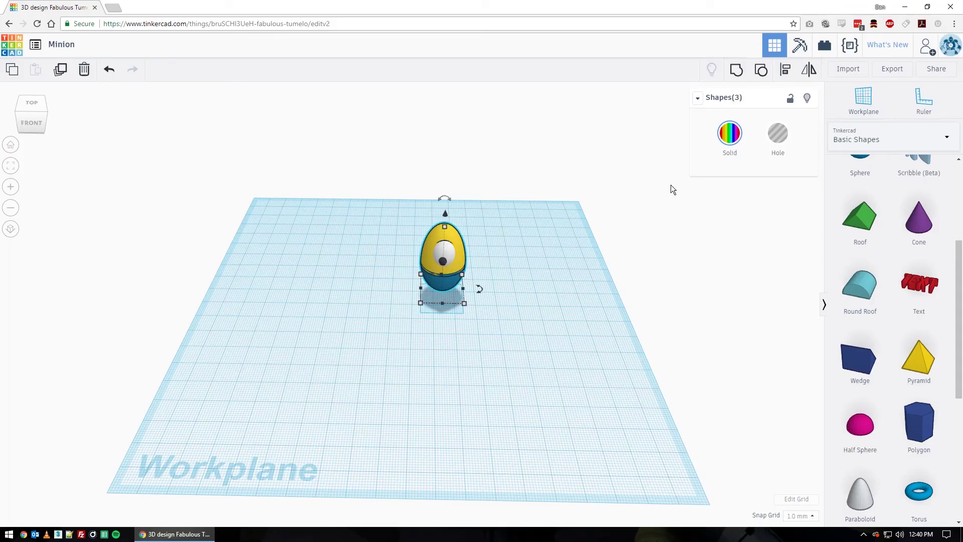
click(737, 70)
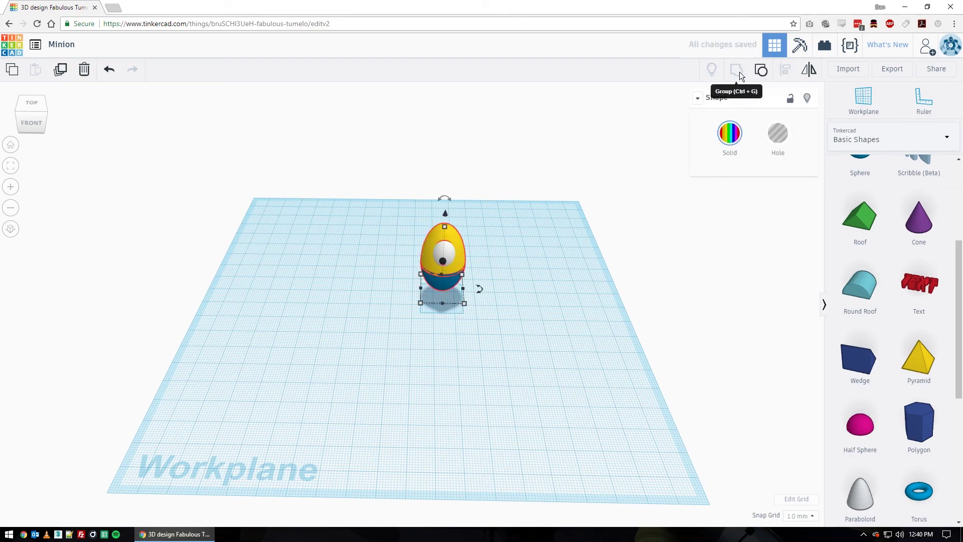
click(554, 286)
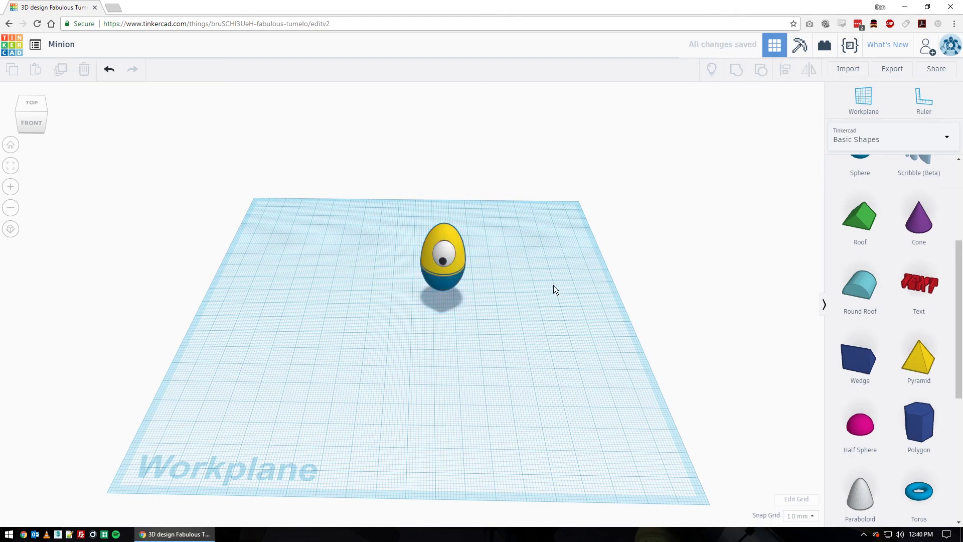
right_drag(553, 284, 549, 258)
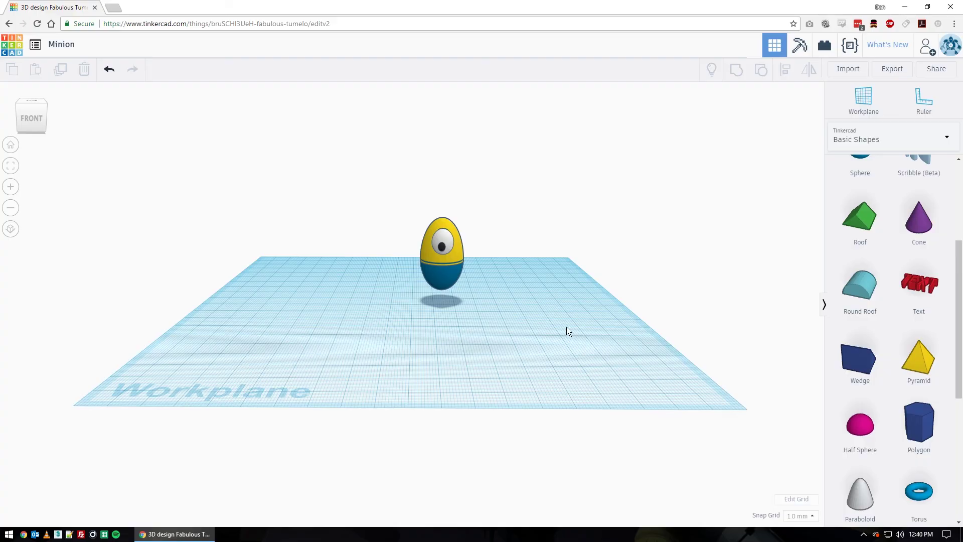
right_drag(567, 329, 576, 311)
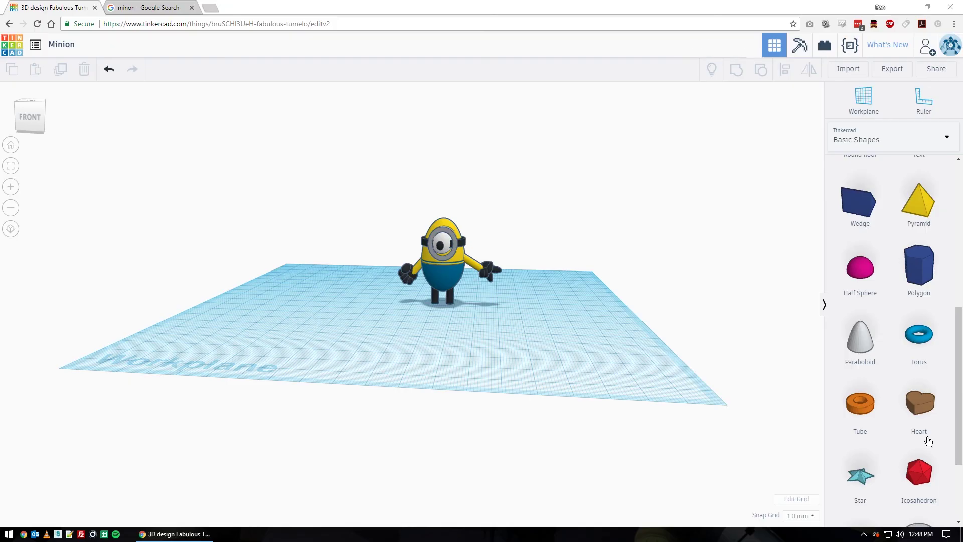
scroll(651, 397, up, 5)
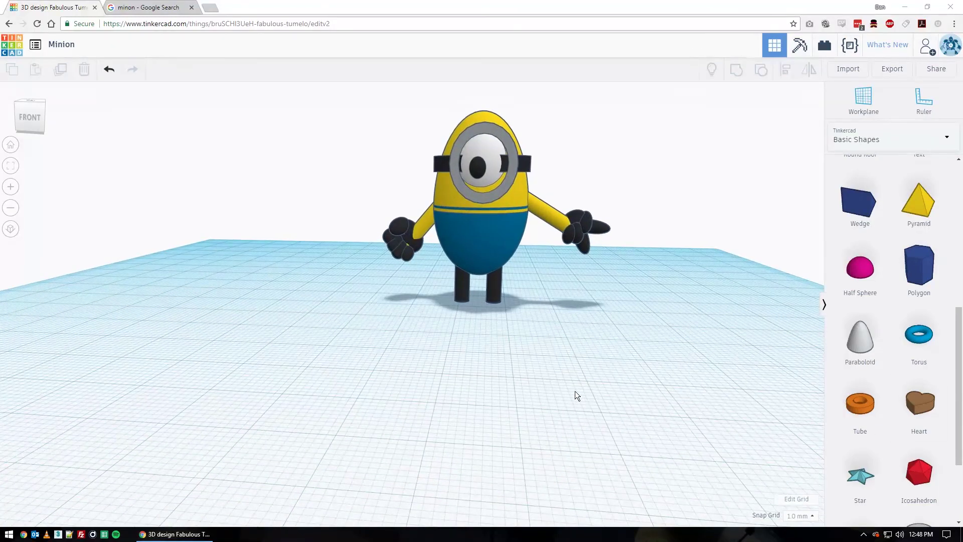
right_drag(624, 361, 547, 219)
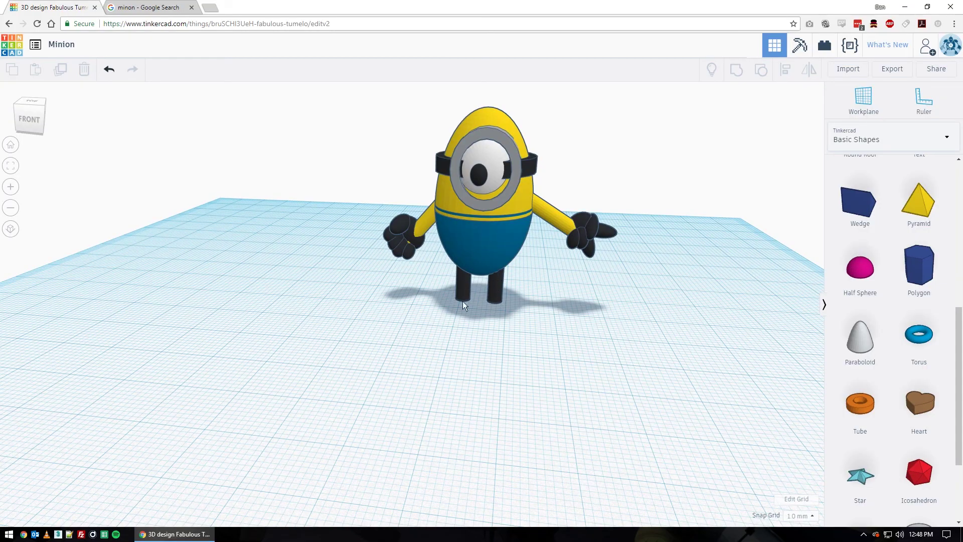
right_drag(591, 366, 814, 421)
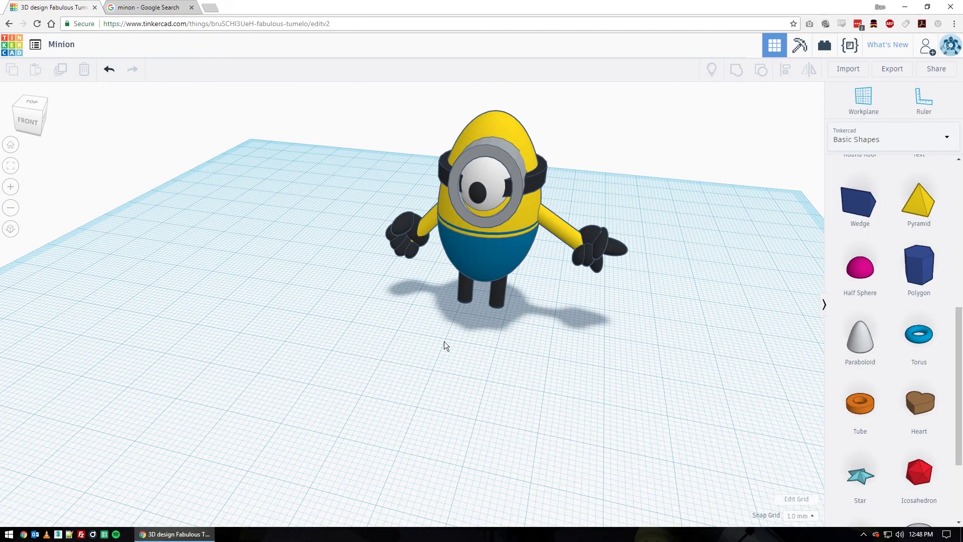
right_drag(445, 345, 441, 293)
click(515, 175)
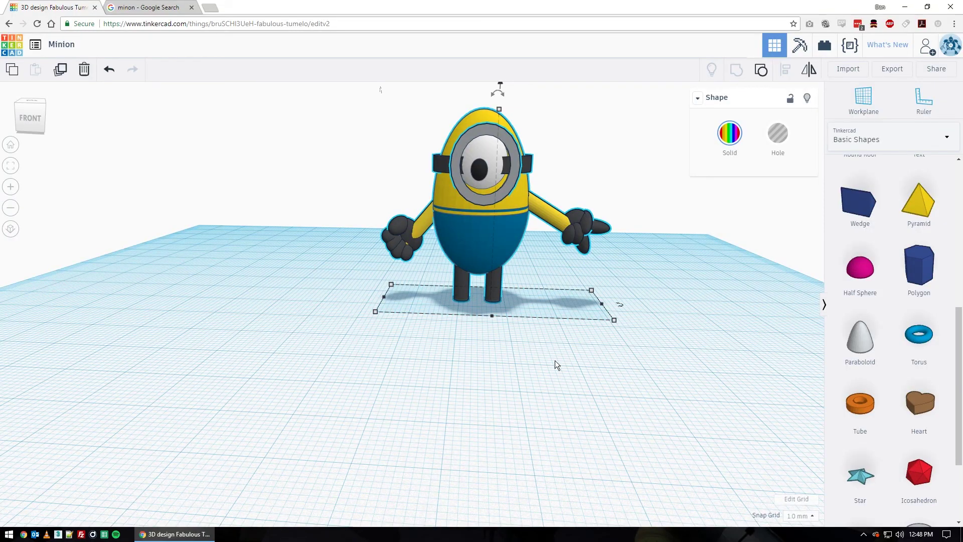
right_drag(572, 391, 655, 384)
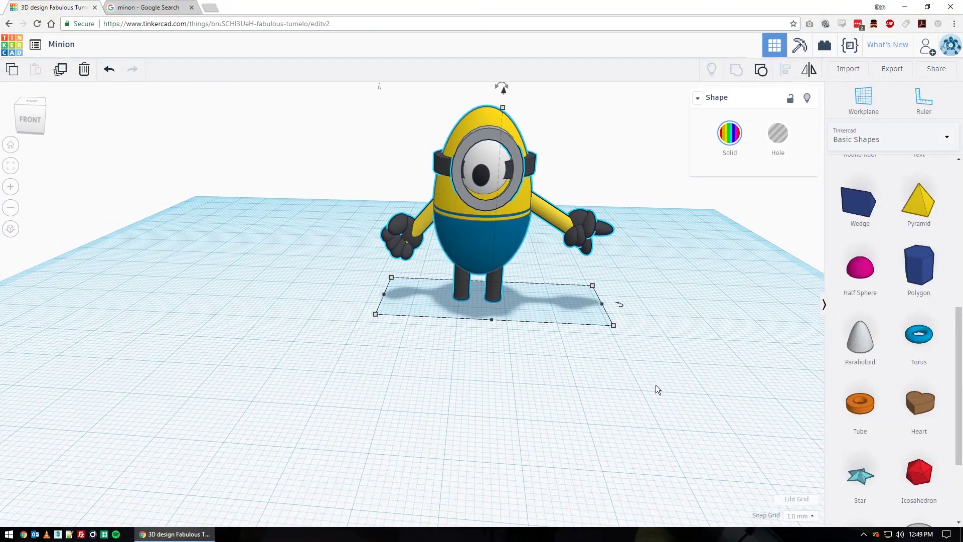